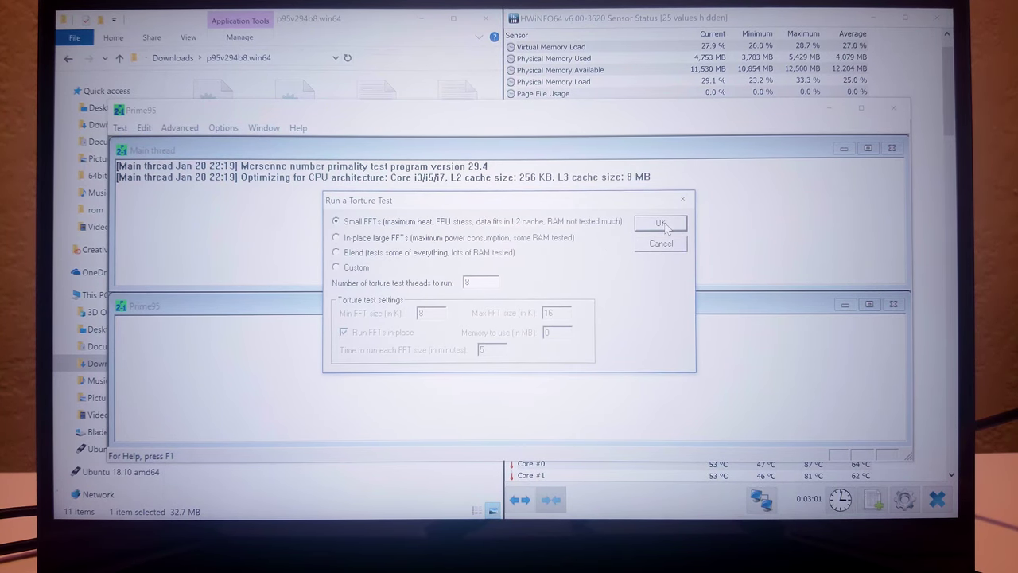
- Start the Small FFTs torture test and check the CPU Package Power reading in HWiNFO64
left_click(663, 224)
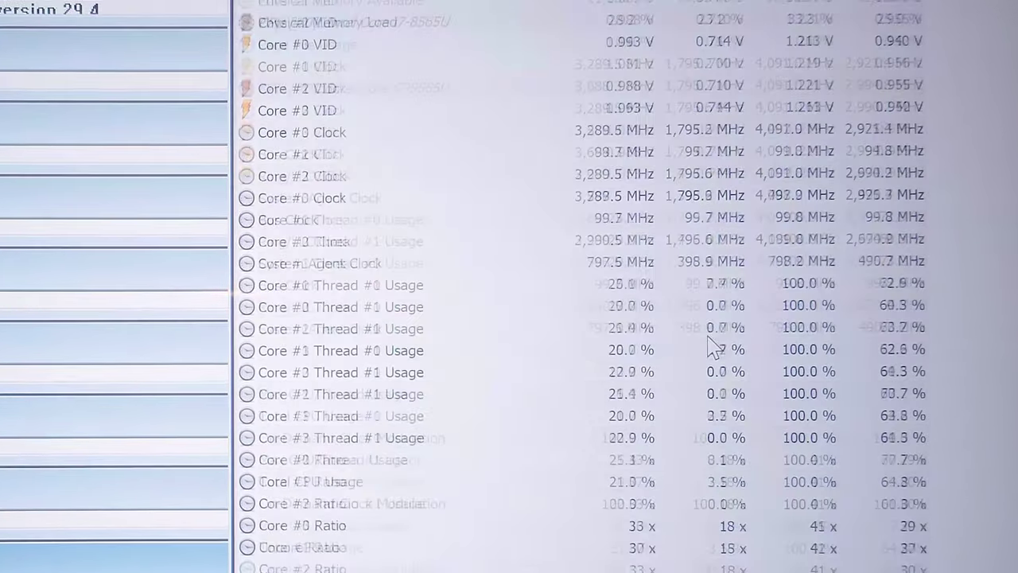
scroll(714, 348, "down", 5)
scroll(713, 354, "down", 5)
scroll(713, 354, "down", 4)
scroll(684, 421, "down", 1)
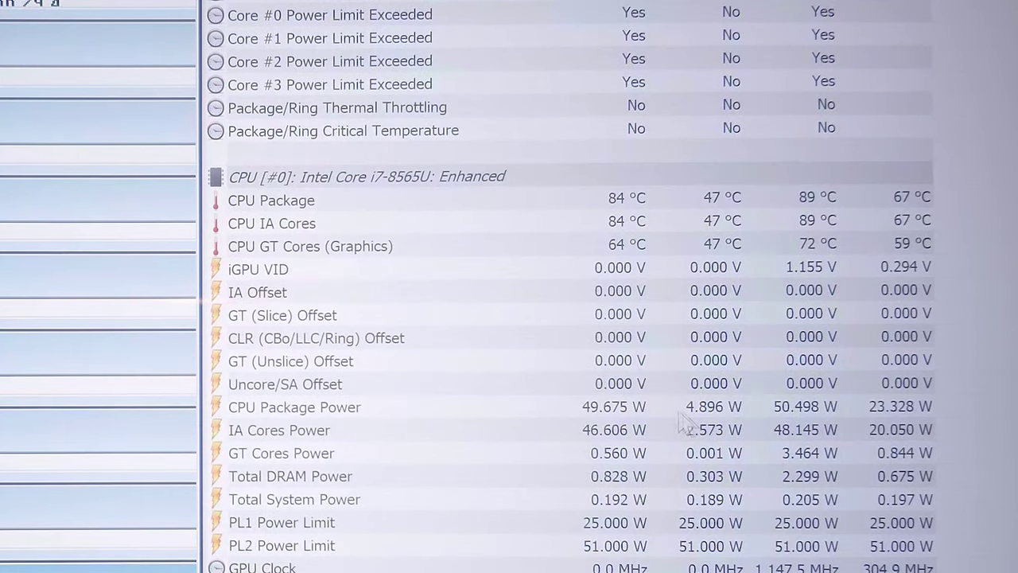
left_click(694, 407)
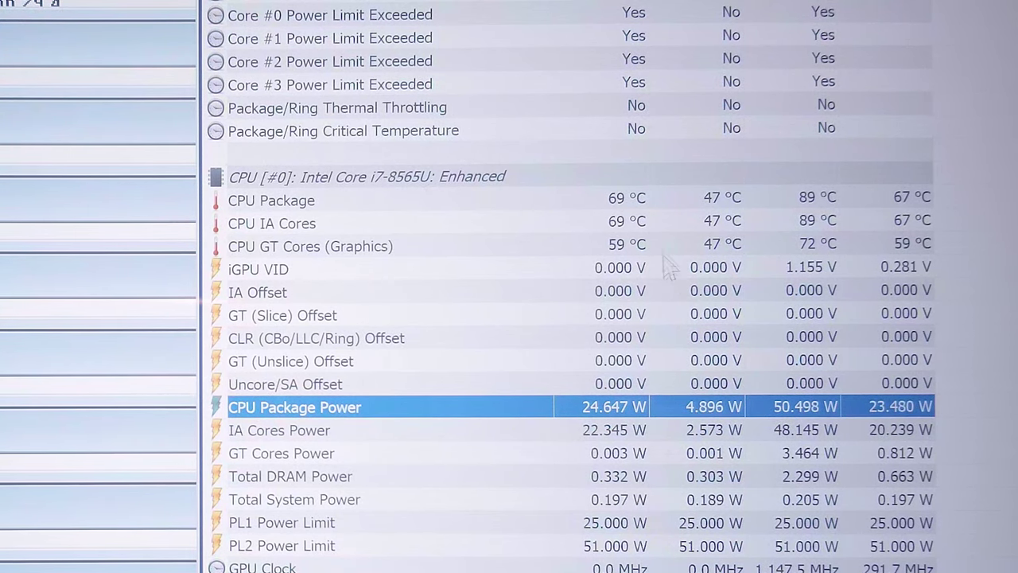
- Check CPU IA Cores and Package temperatures, the package PL1 limit flag and Core #3 clock
left_click(664, 226)
left_click(668, 201)
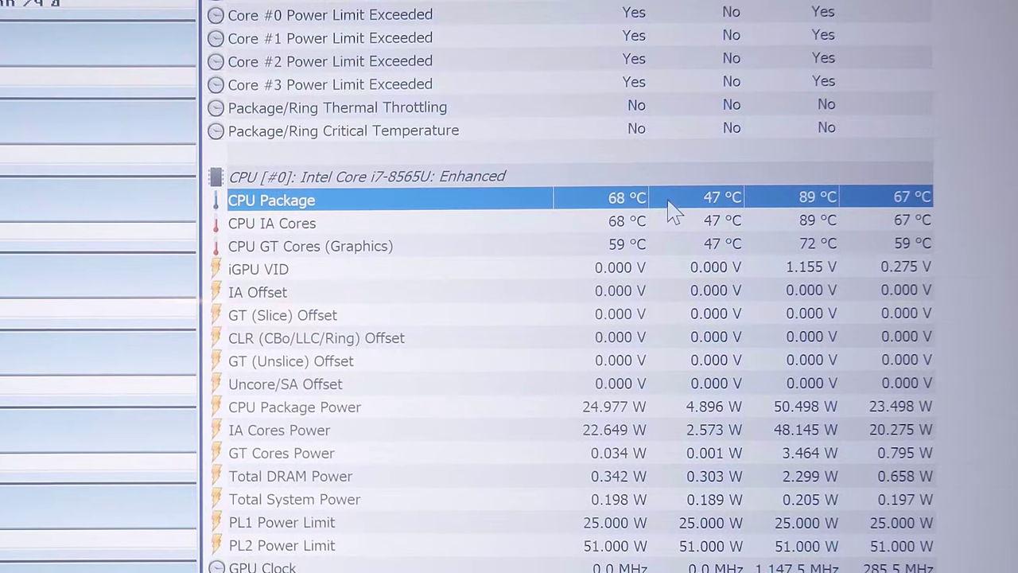
scroll(672, 211, "up", 12)
scroll(672, 210, "down", 11)
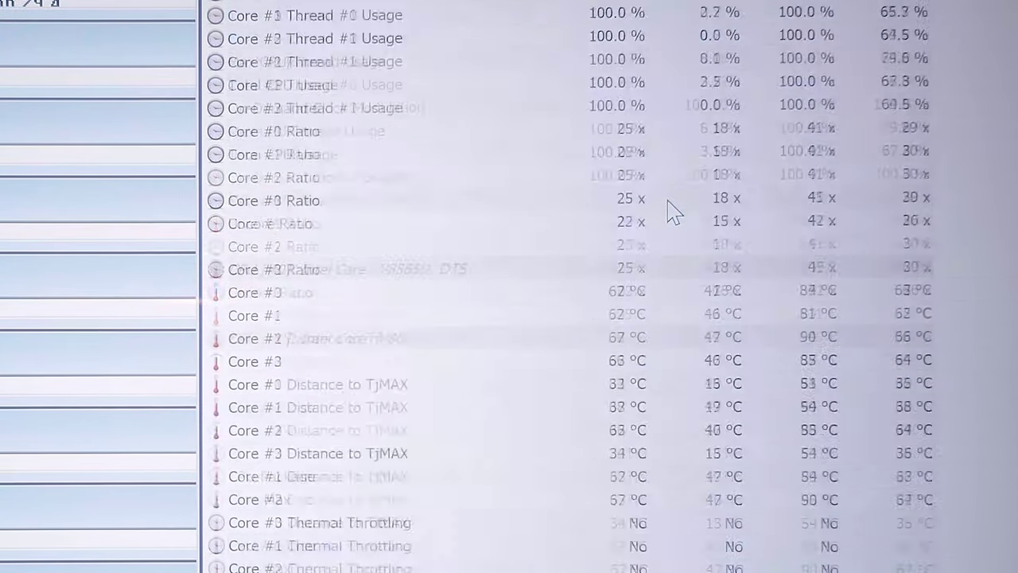
scroll(672, 214, "down", 20)
scroll(668, 227, "up", 4)
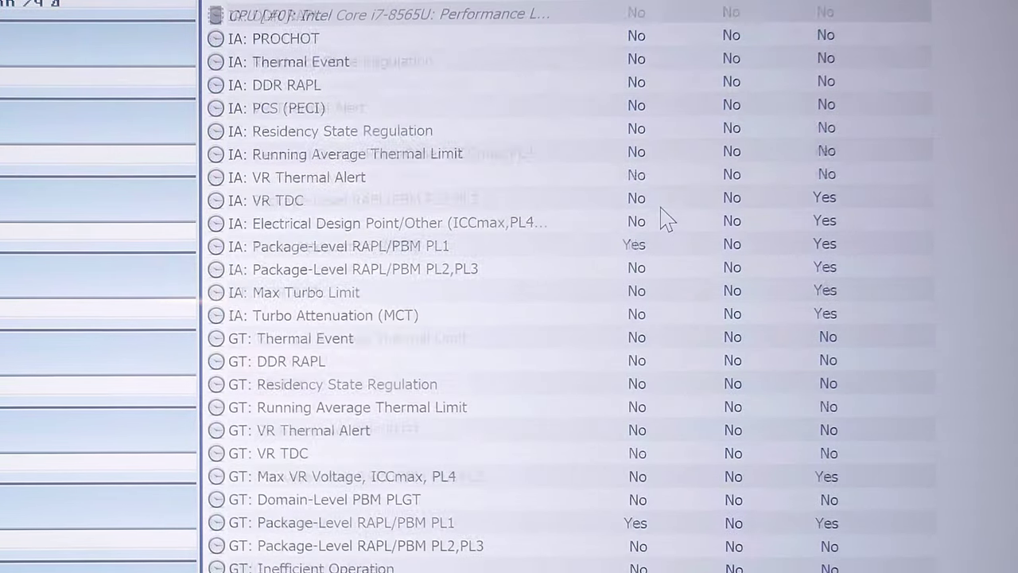
left_click(596, 248)
scroll(636, 255, "up", 2)
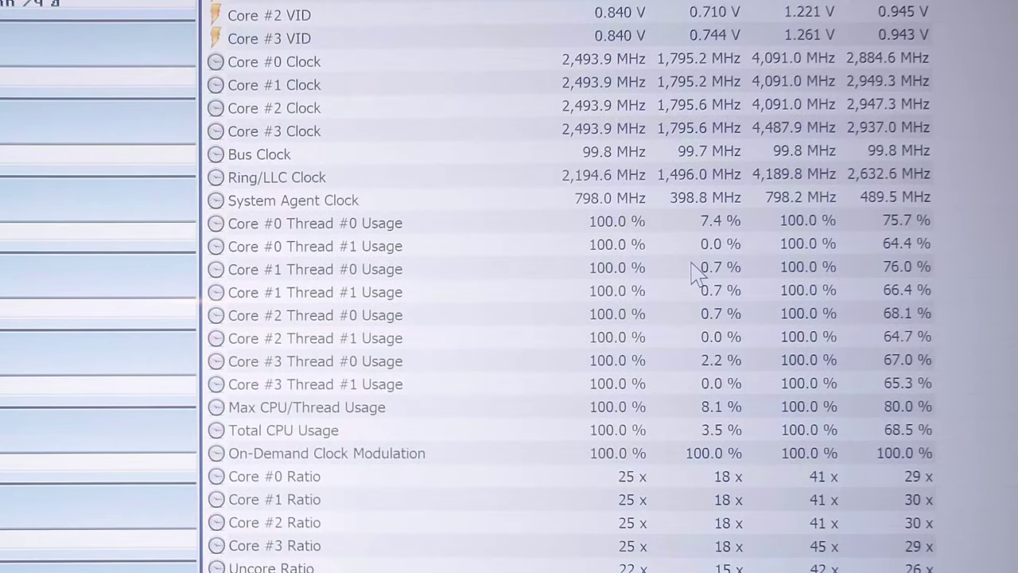
scroll(636, 254, "up", 10)
left_click(658, 131)
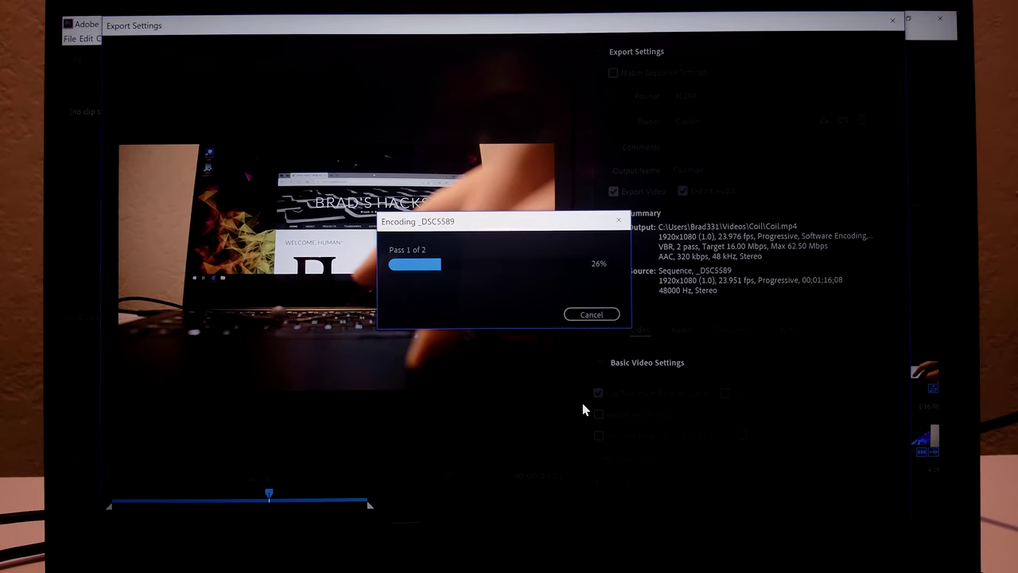
- Check HWiNFO's CPU Package temperature and Core #0 clock during the Premiere export, then return to it
left_click(342, 551)
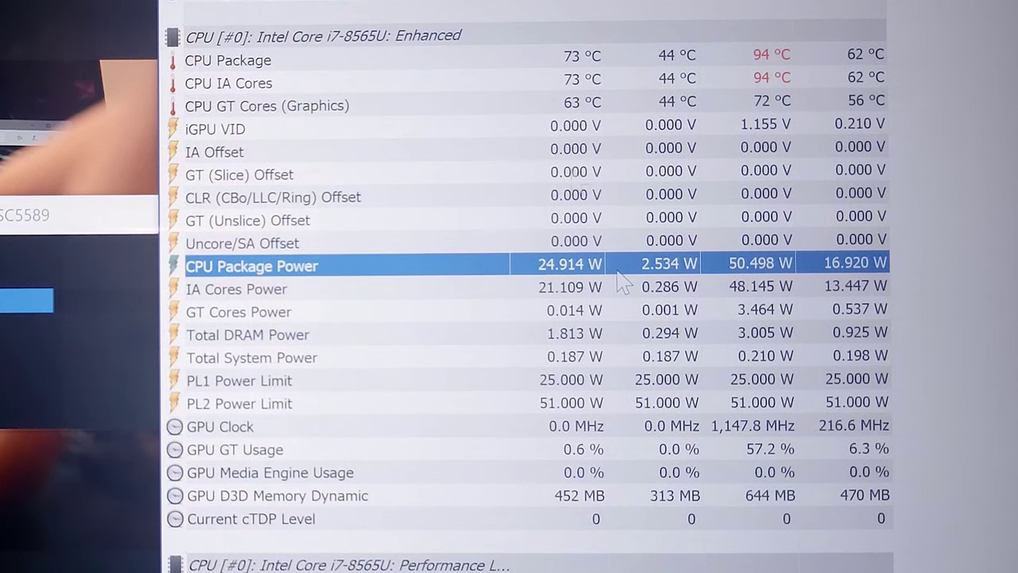
left_click(557, 55)
scroll(579, 147, "up", 10)
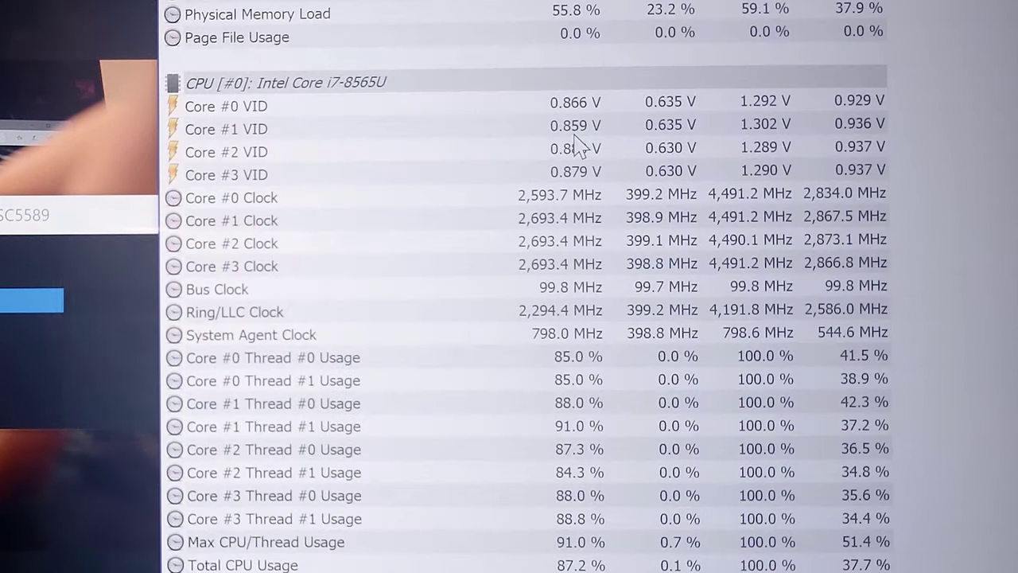
left_click(590, 195)
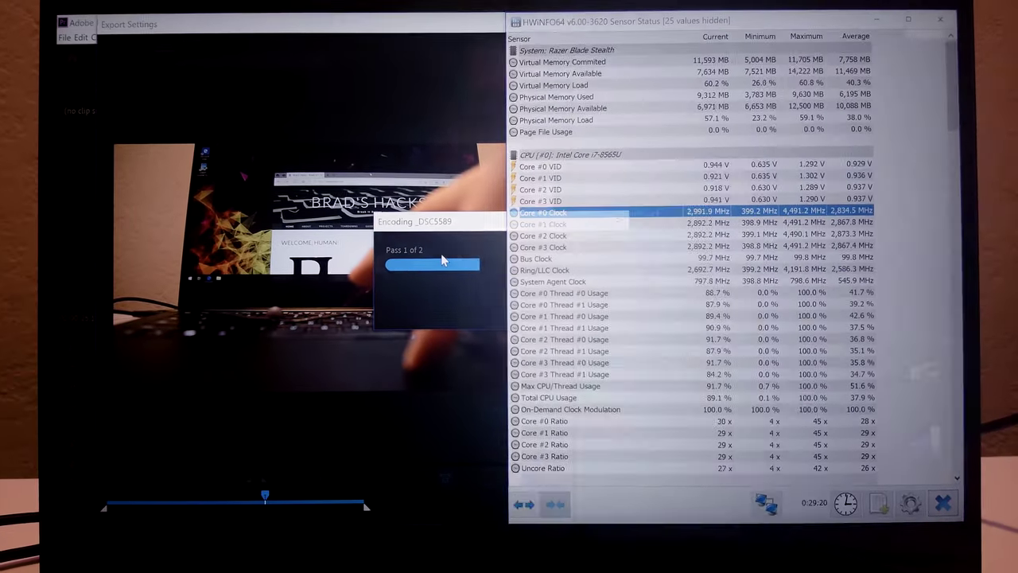
left_click(443, 257)
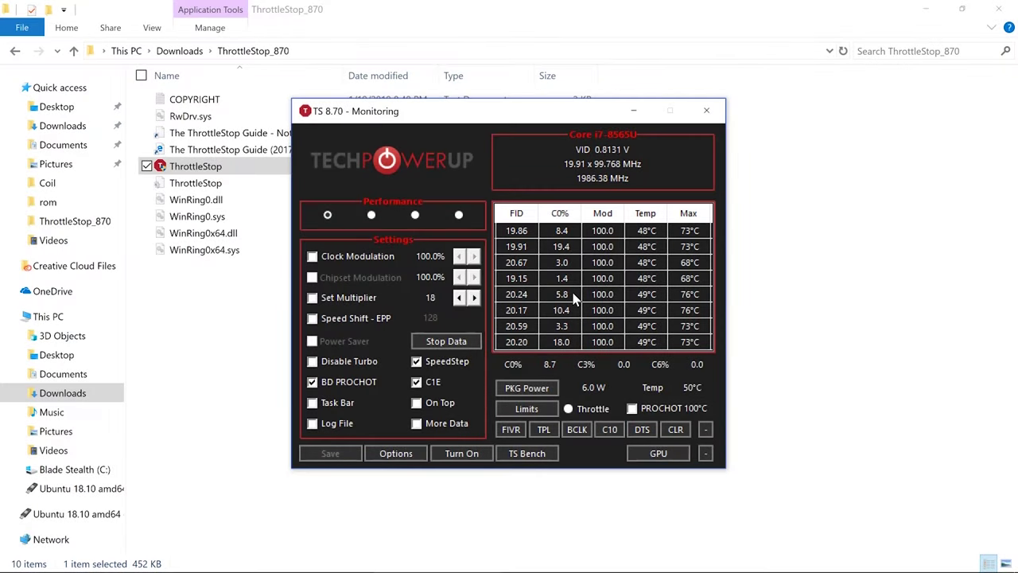
- Turn on ThrottleStop with Speed Shift EPP 0, leave Set Multiplier off, and disable BD PROCHOT and SpeedStep
left_click(466, 456)
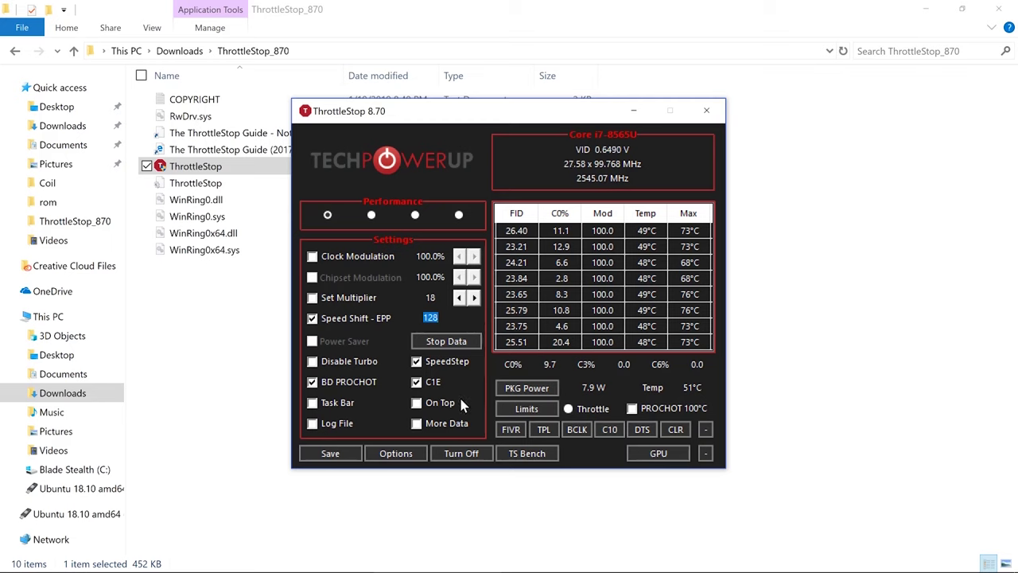
type("0")
left_click(367, 301)
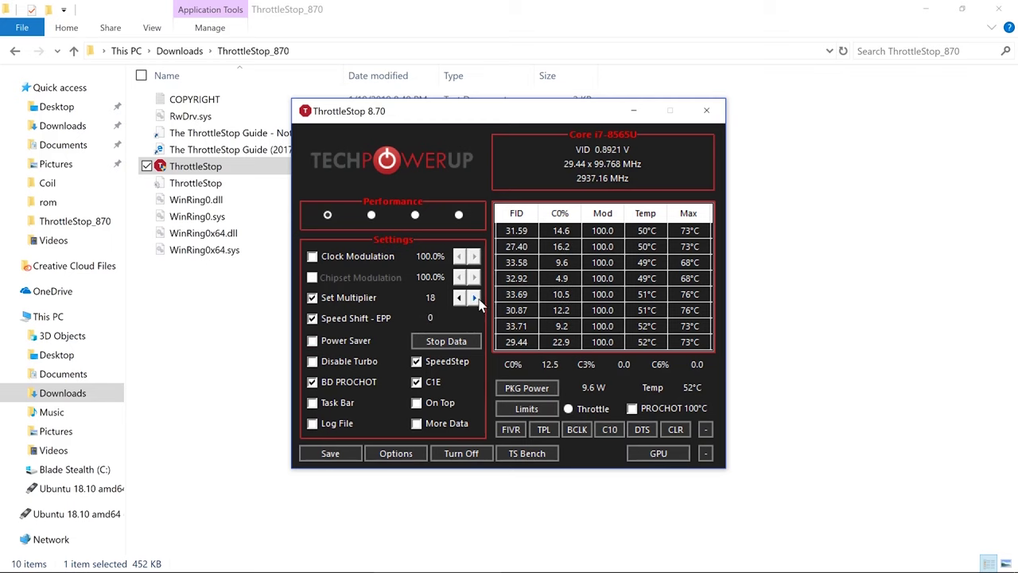
left_click(474, 298)
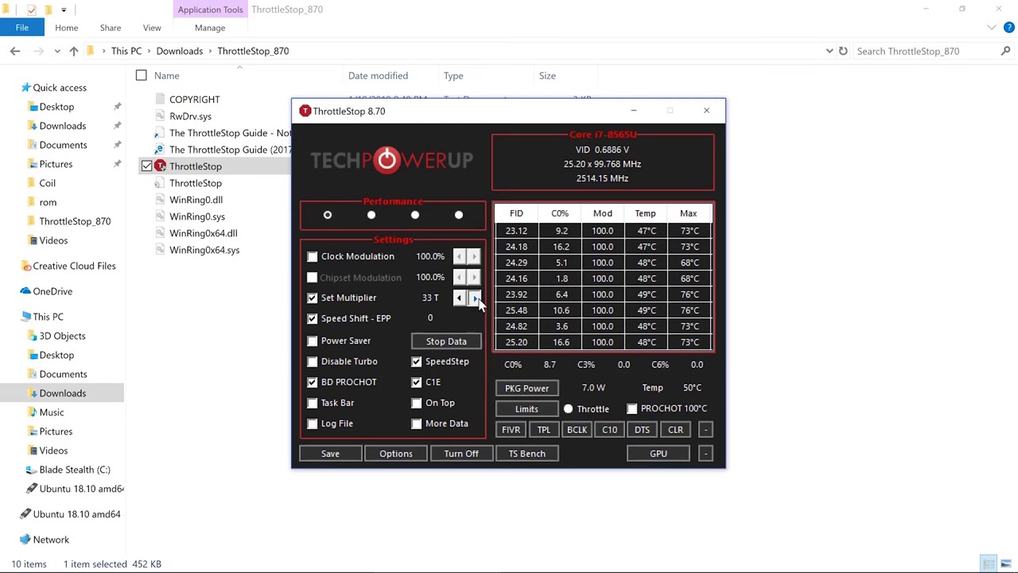
left_click(479, 302)
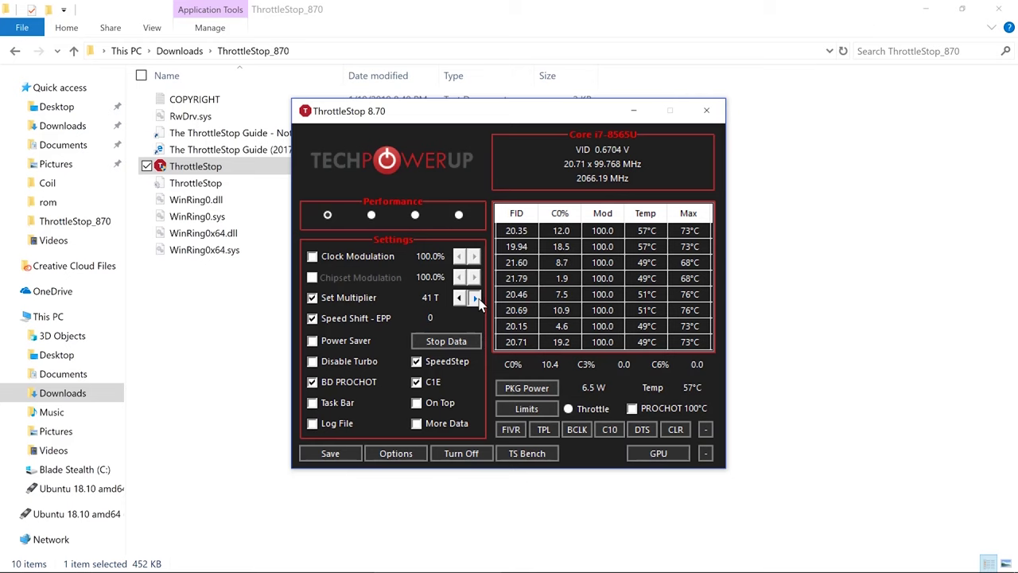
left_click(330, 298)
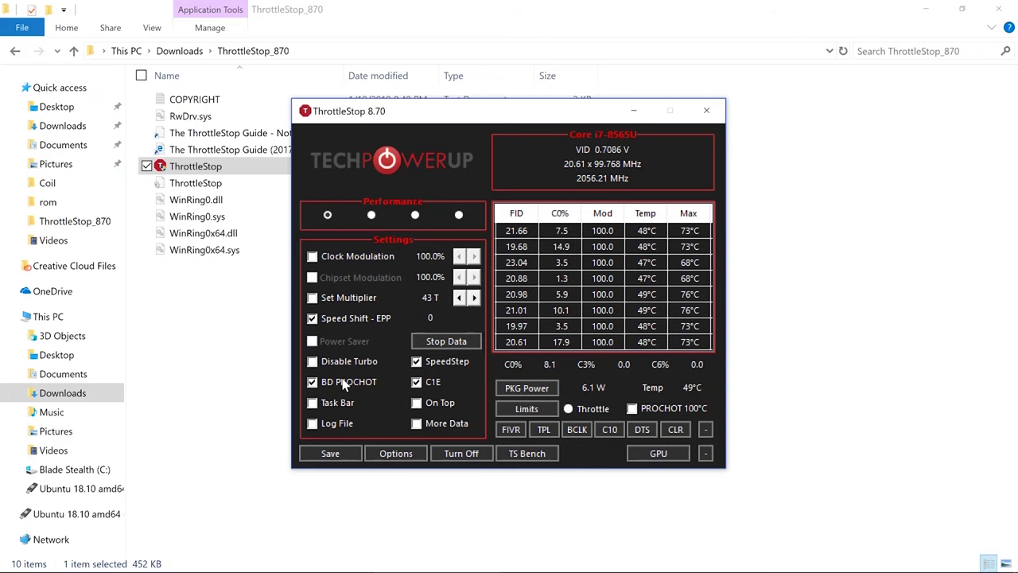
left_click(347, 384)
left_click(437, 362)
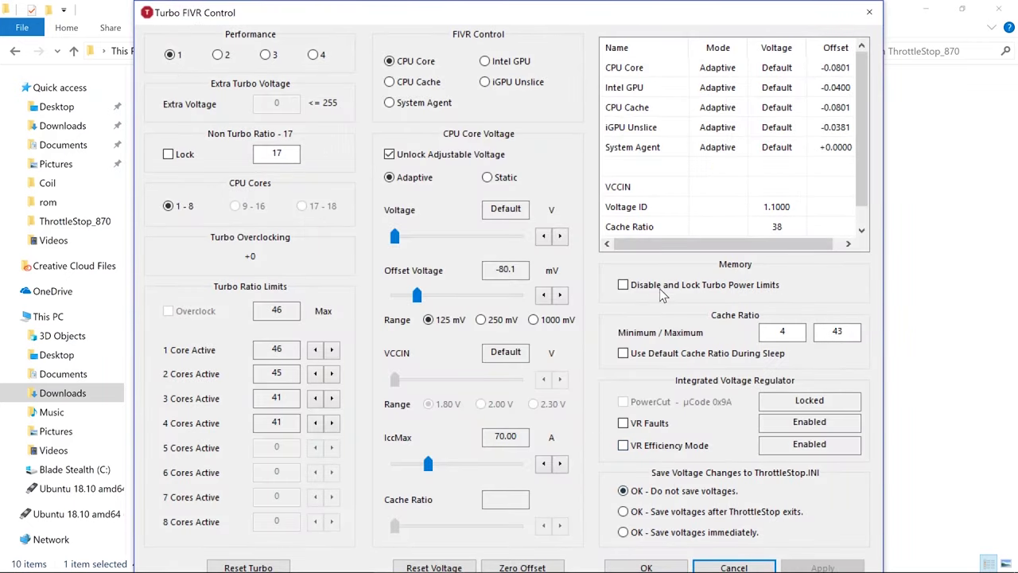
- In FIVR, disable and lock turbo power limits and max IccMax for CPU Core, CPU Cache and Intel GPU
left_click(662, 287)
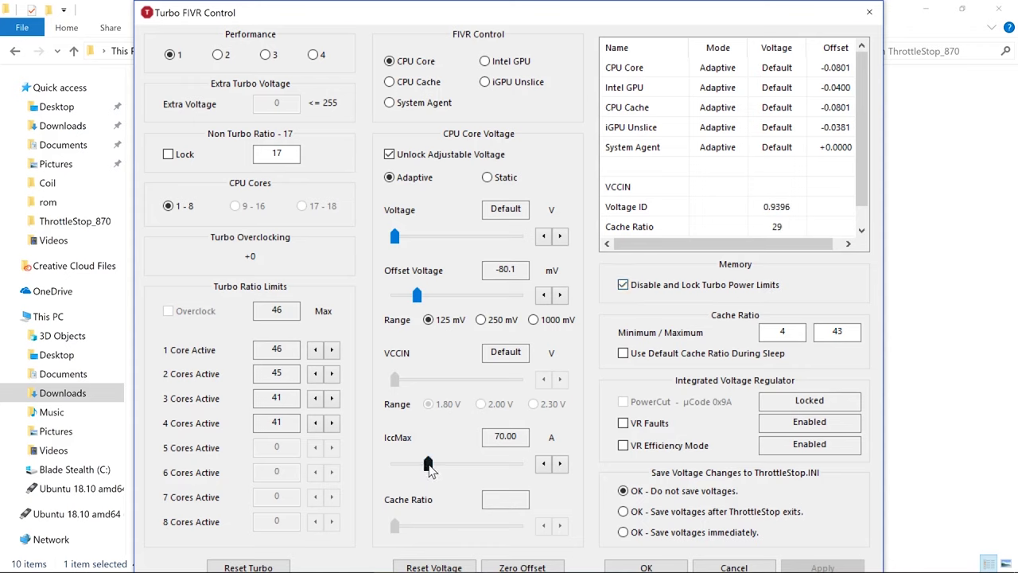
left_click_drag(427, 462, 556, 420)
left_click(438, 82)
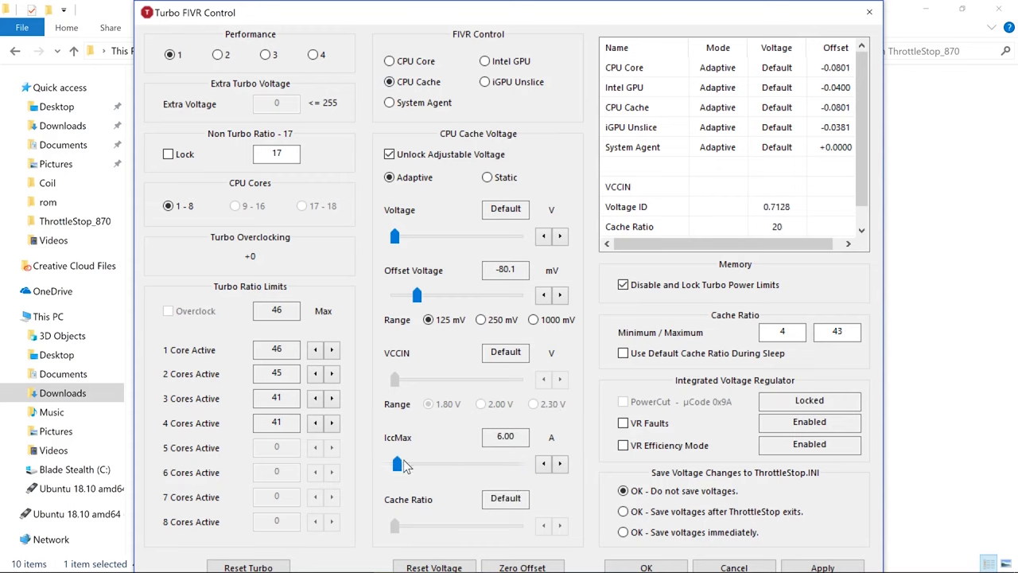
left_click_drag(398, 463, 546, 464)
left_click(484, 61)
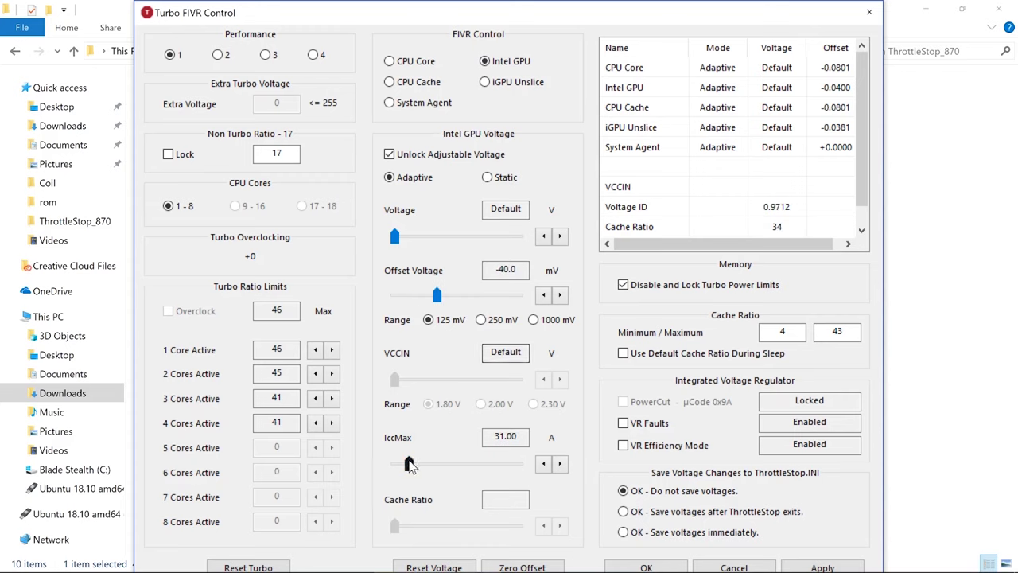
left_click_drag(409, 465, 632, 343)
left_click(509, 83)
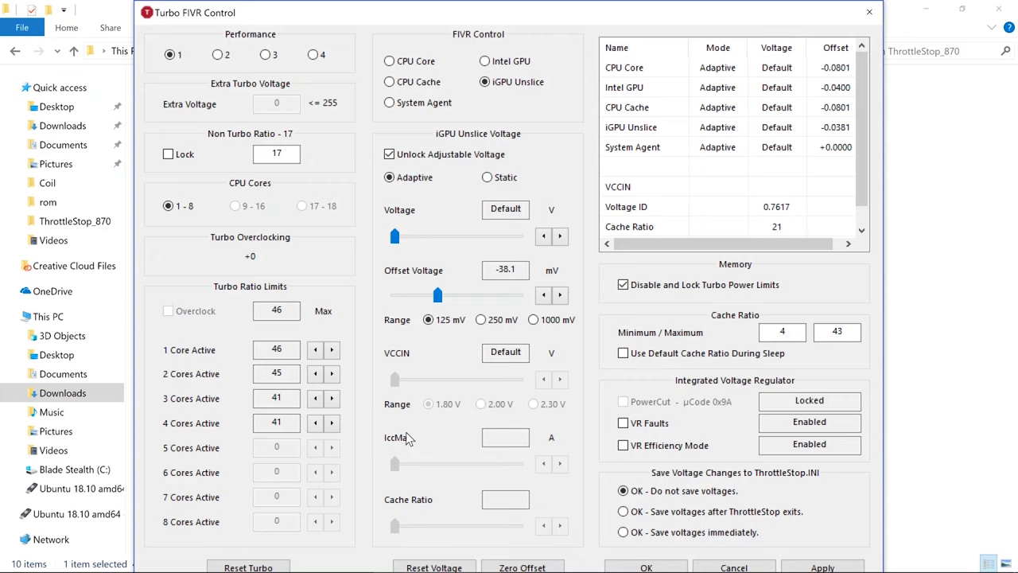
left_click(650, 565)
left_click(544, 430)
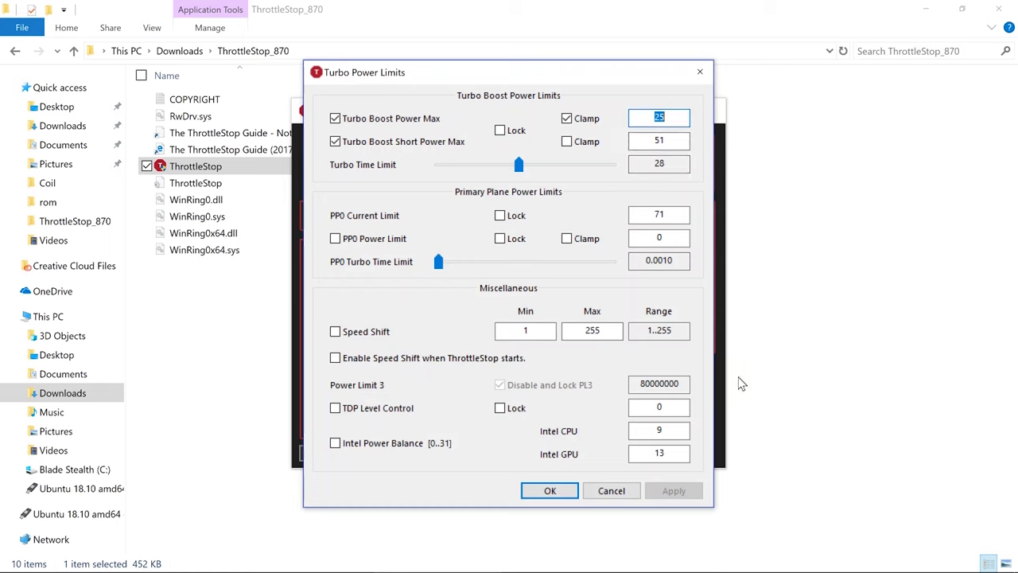
- Enter the 60 W long turbo power limit and max out the Turbo Time Limit slider
type("60")
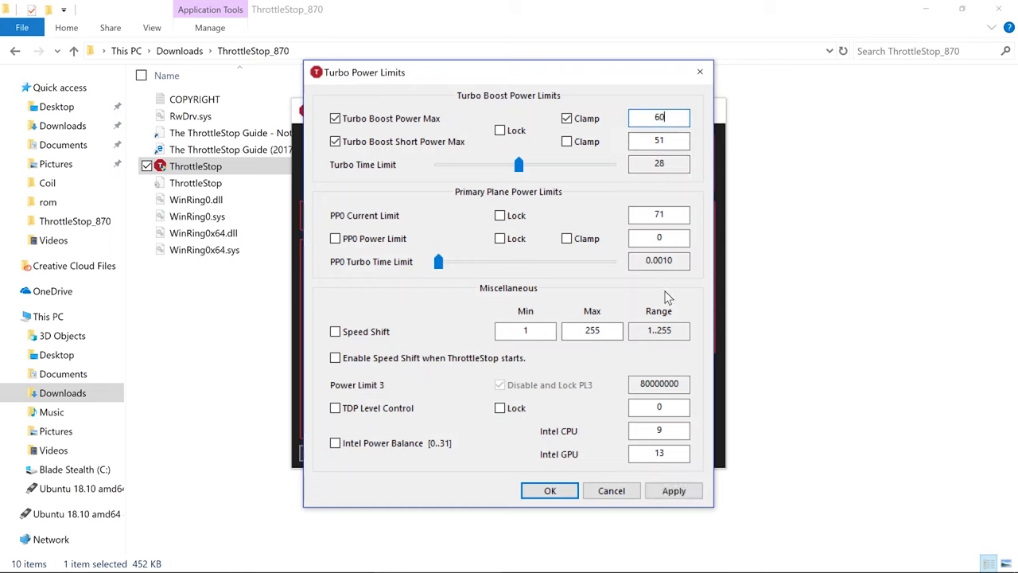
key("Tab")
type("80")
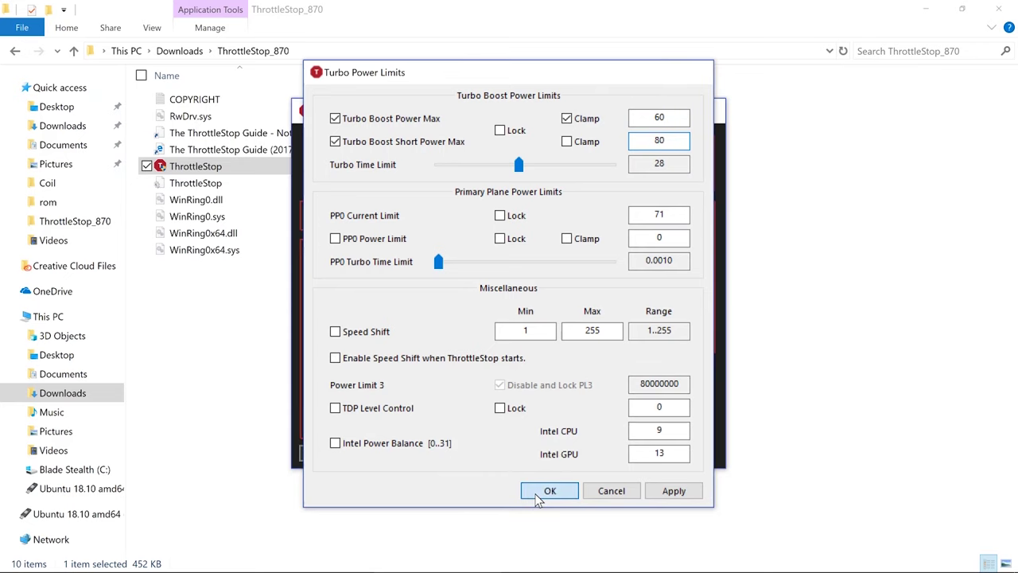
left_click(535, 494)
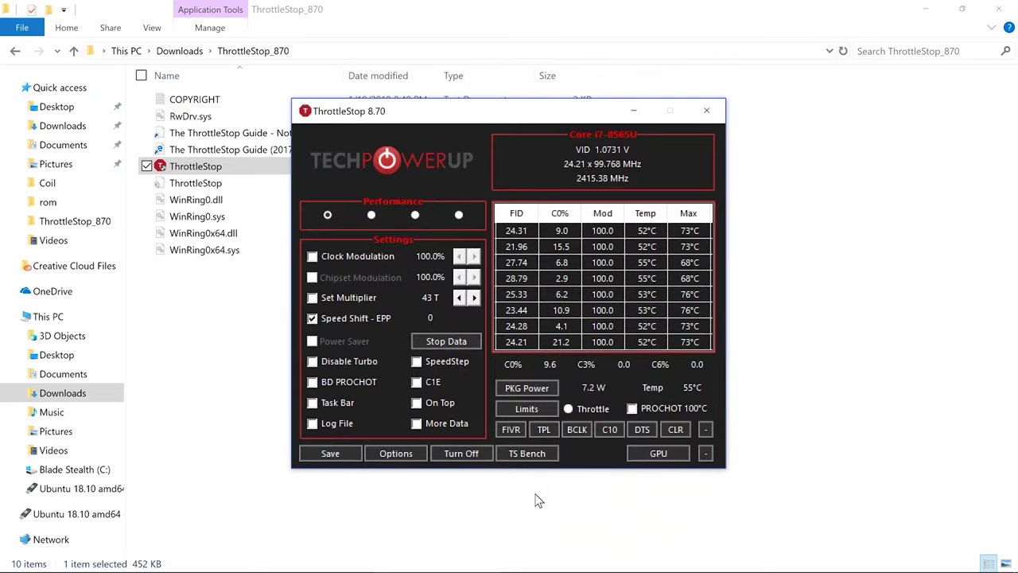
left_click(543, 429)
left_click_drag(520, 165, 612, 165)
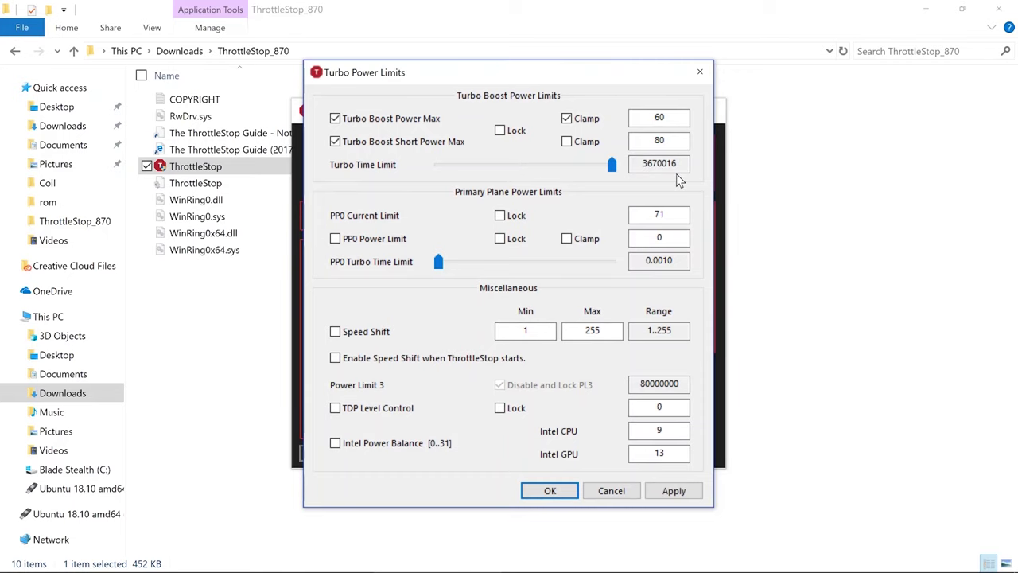
left_click(540, 488)
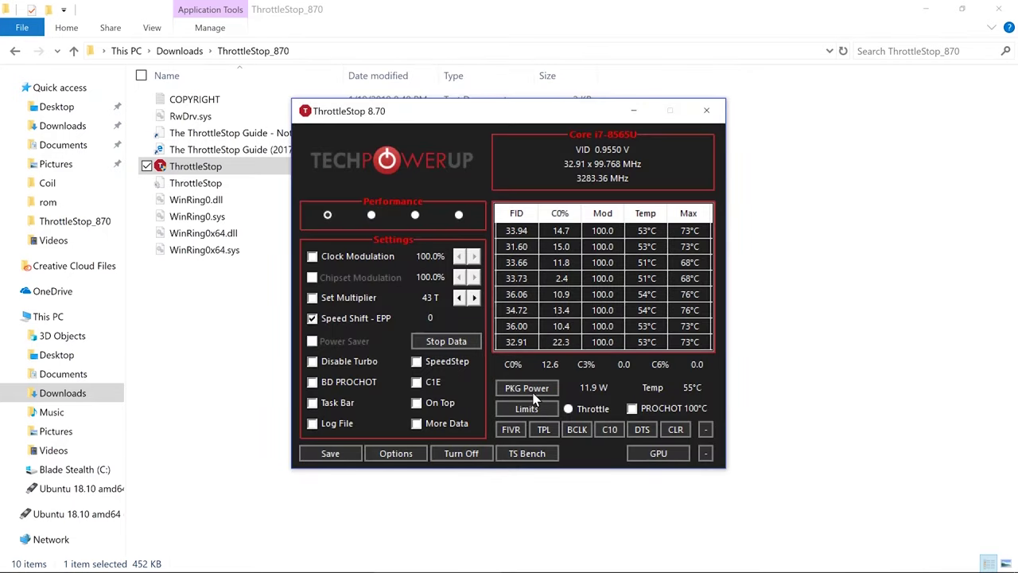
- Enable Speed Shift, including whenever ThrottleStop starts
left_click(543, 430)
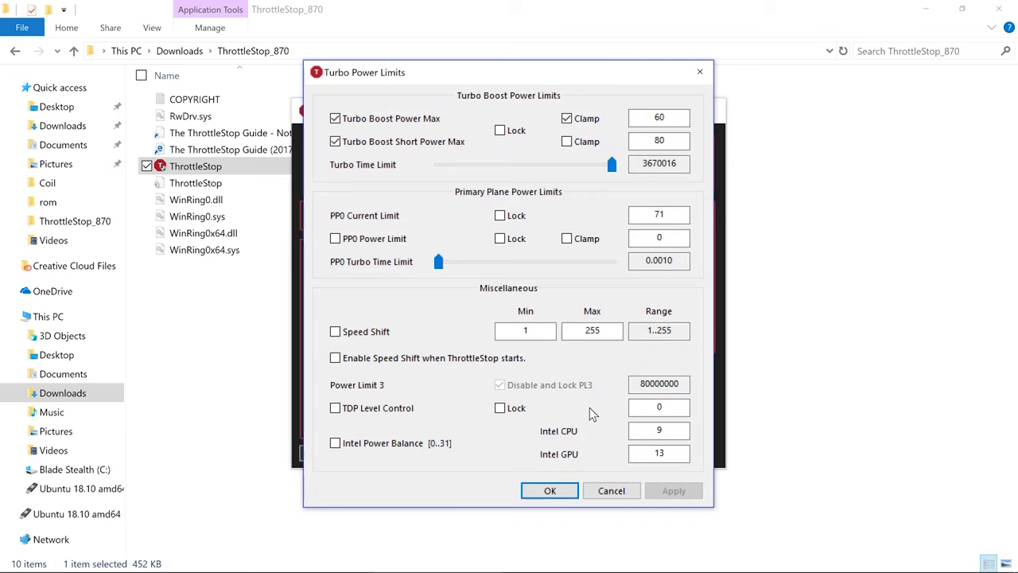
left_click(382, 357)
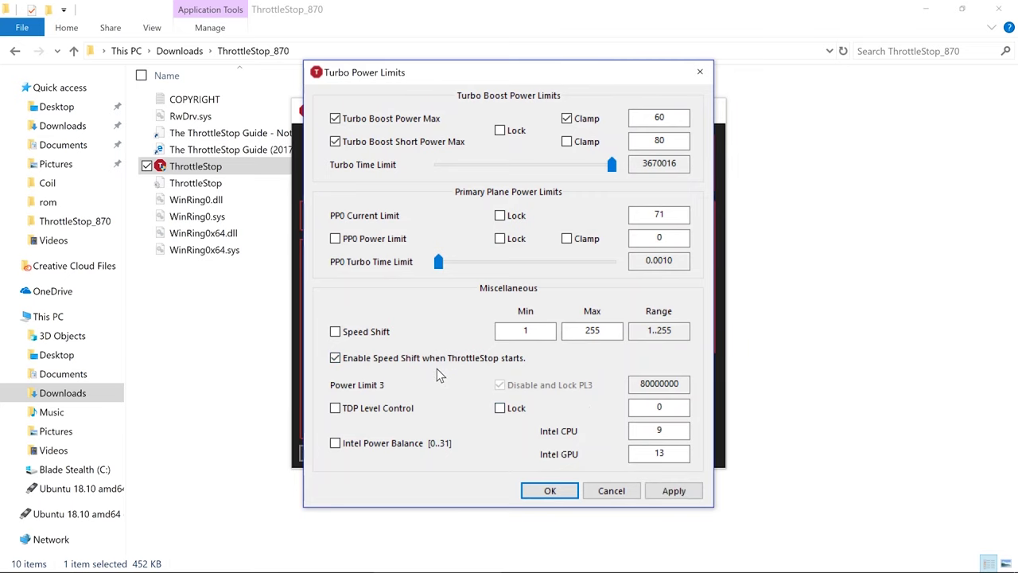
left_click(368, 332)
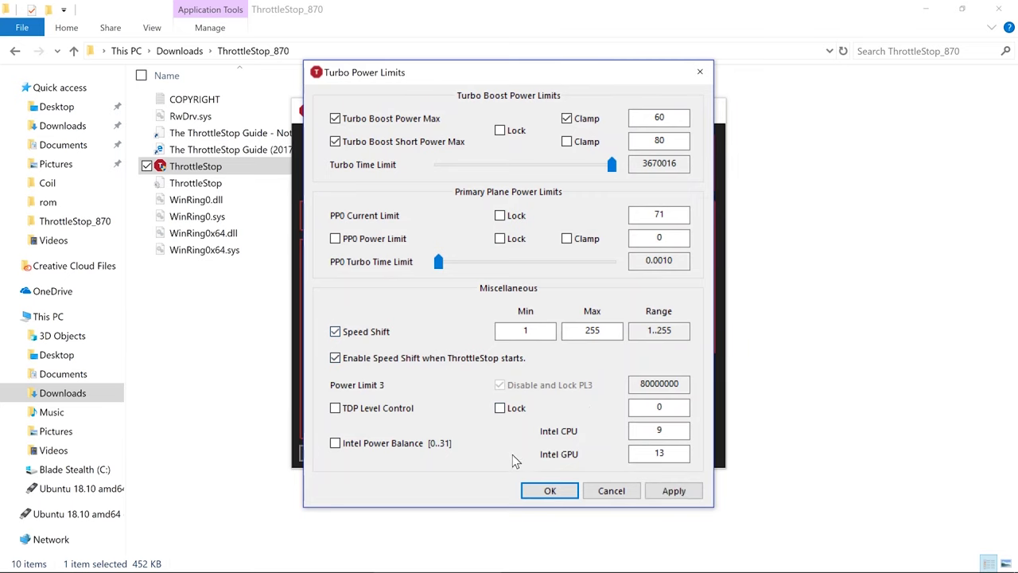
left_click(551, 490)
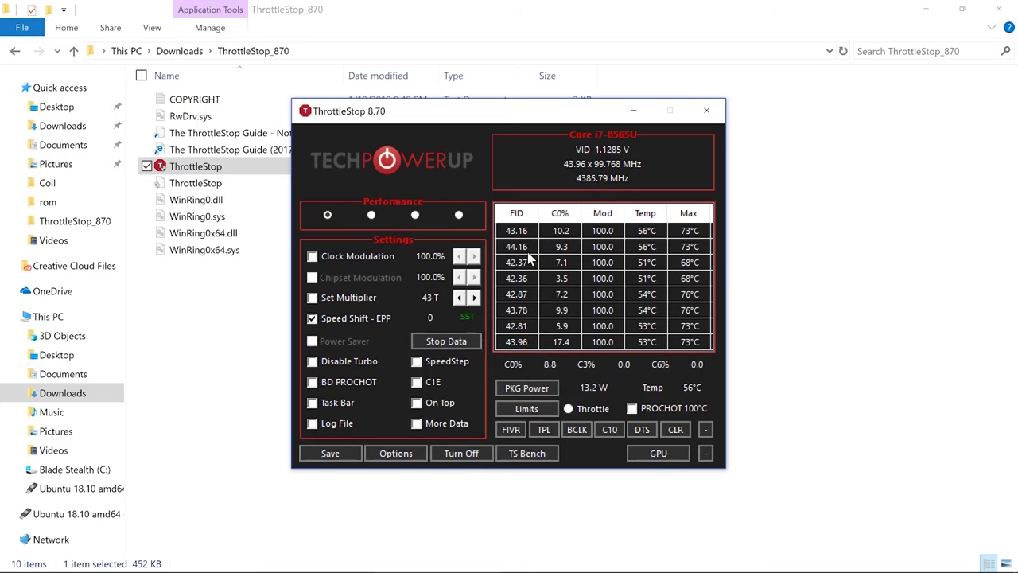
- Run TS Bench at 1024M size with 8 threads and switch to the monitoring window
left_click(542, 452)
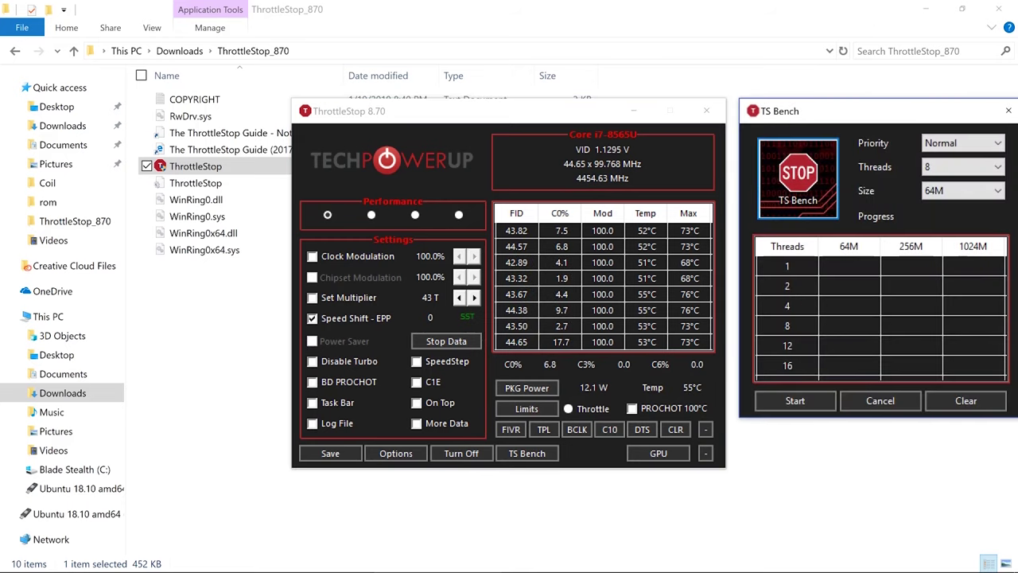
left_click(952, 192)
left_click(954, 232)
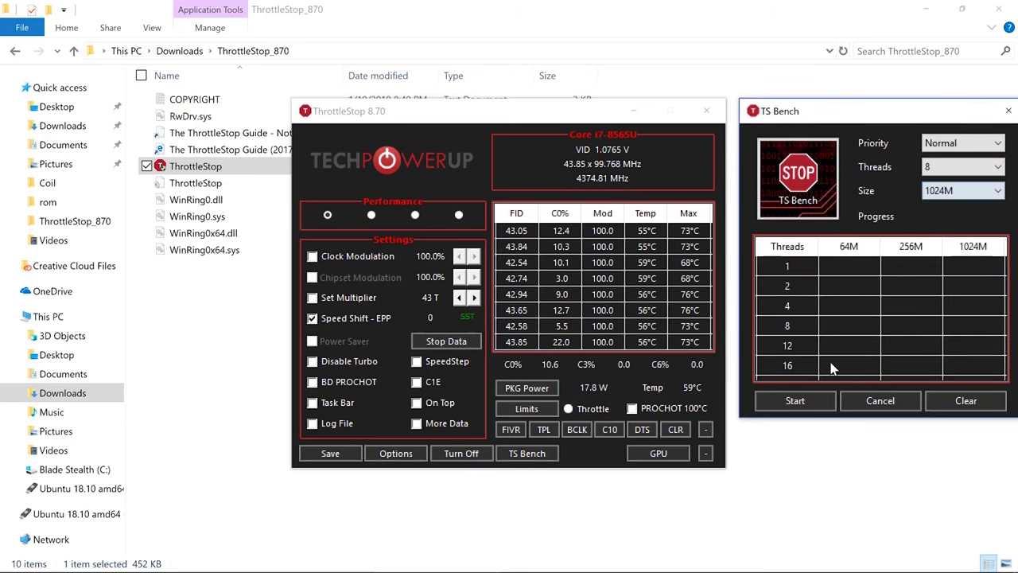
left_click(804, 402)
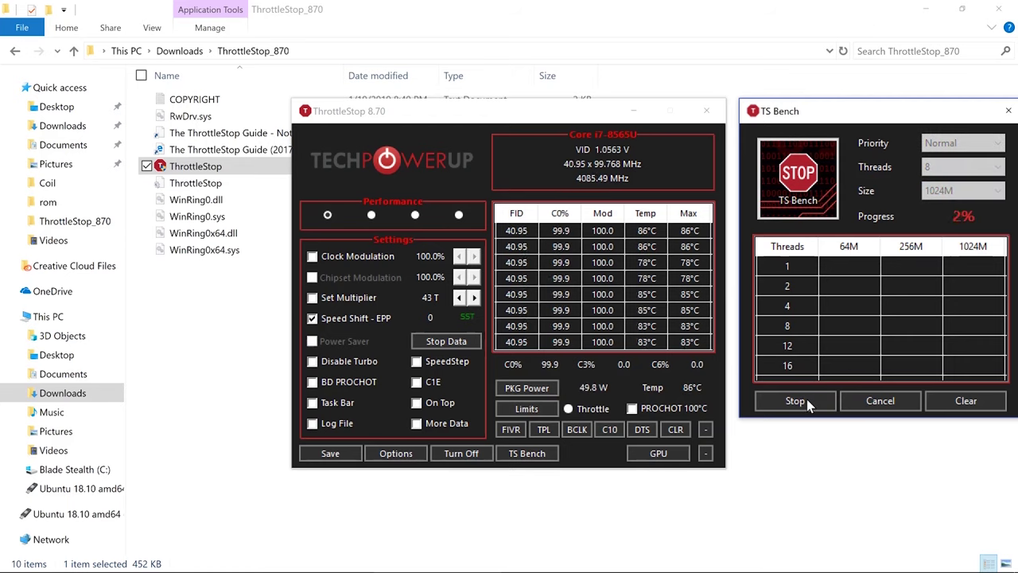
key("alt+Tab")
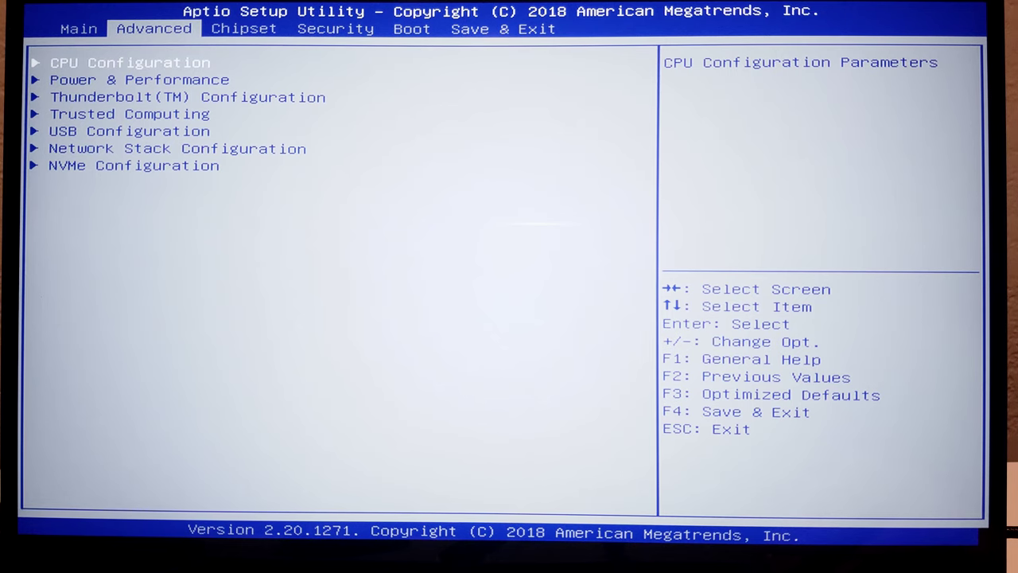
- Browse Advanced > Power & Performance > CPU Power Management Control, then back out
key("Down")
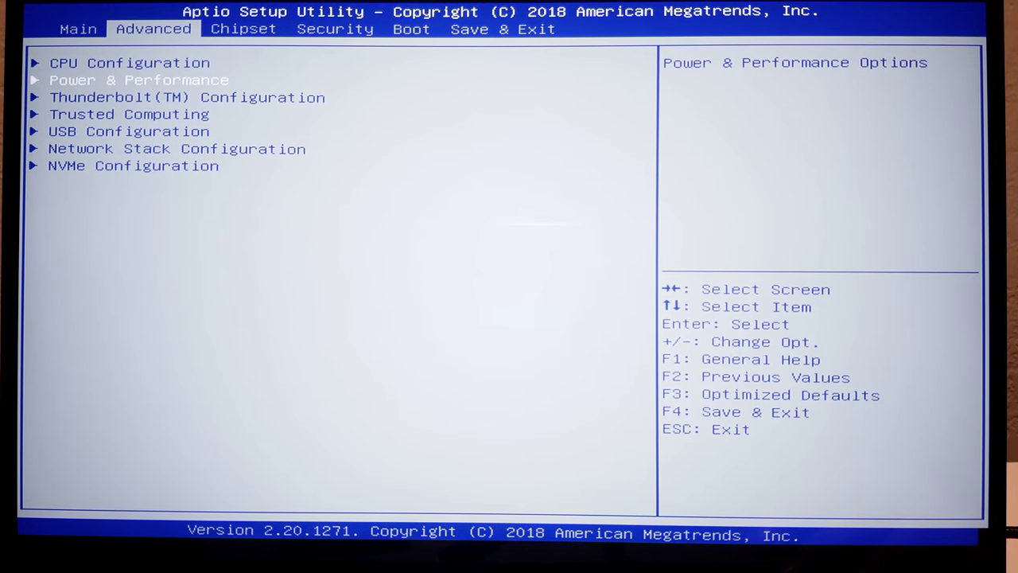
key("Return")
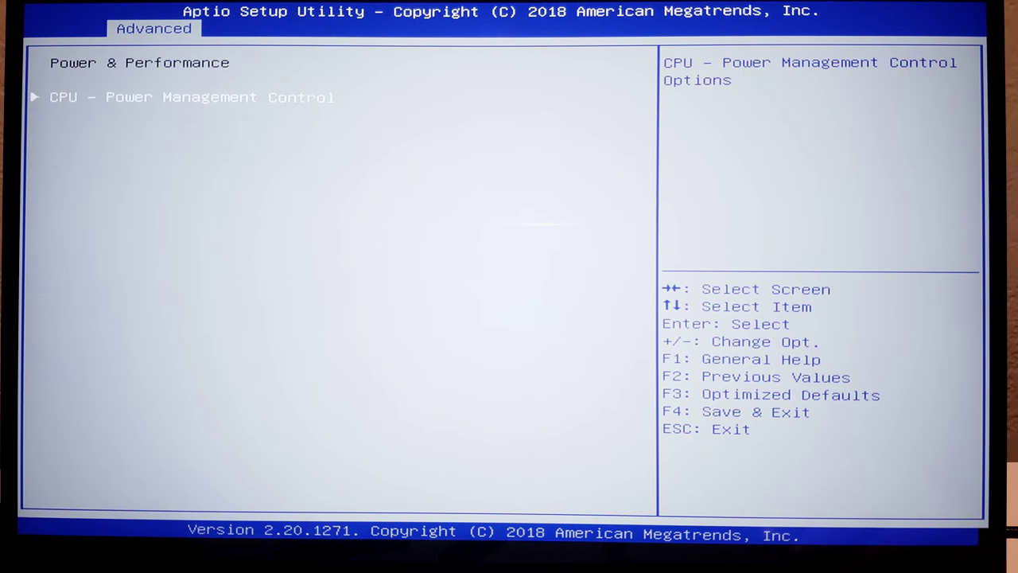
key("Return")
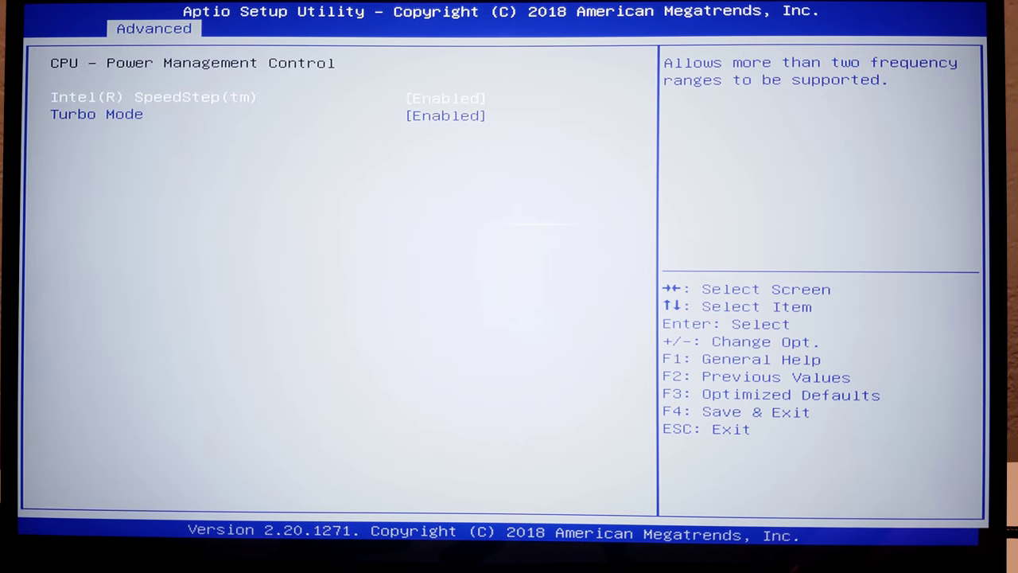
key("Escape")
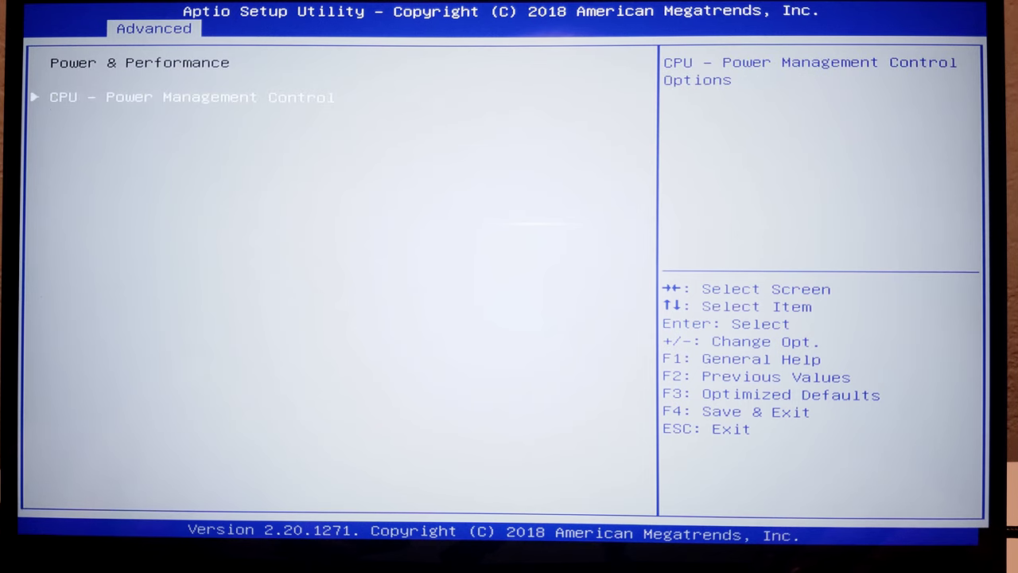
key("Escape")
- Review CPU Configuration's SGX, virtualization and Hyper-Threading settings
key("Up")
key("Return")
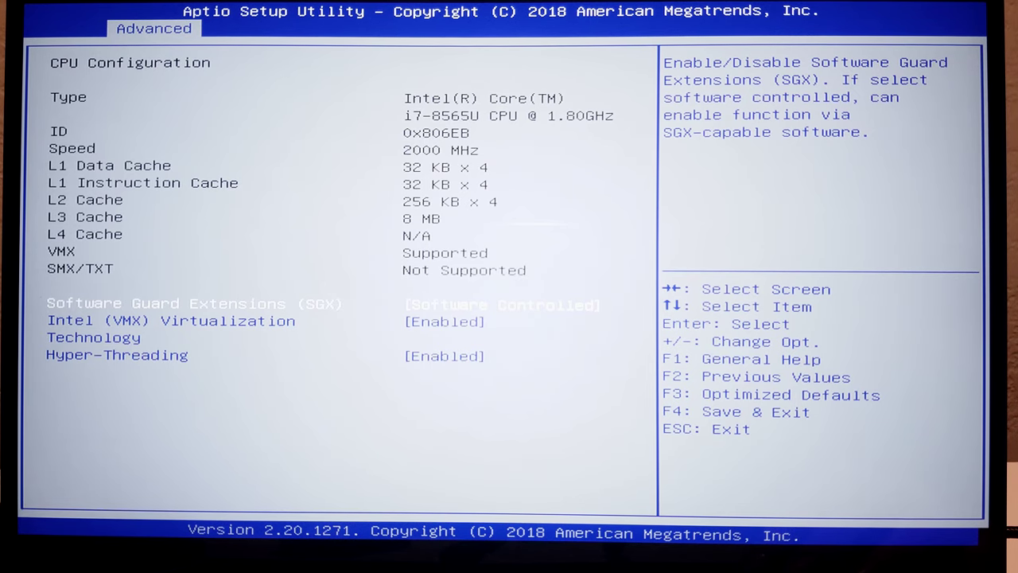
key("Down")
key("Up")
key("Down")
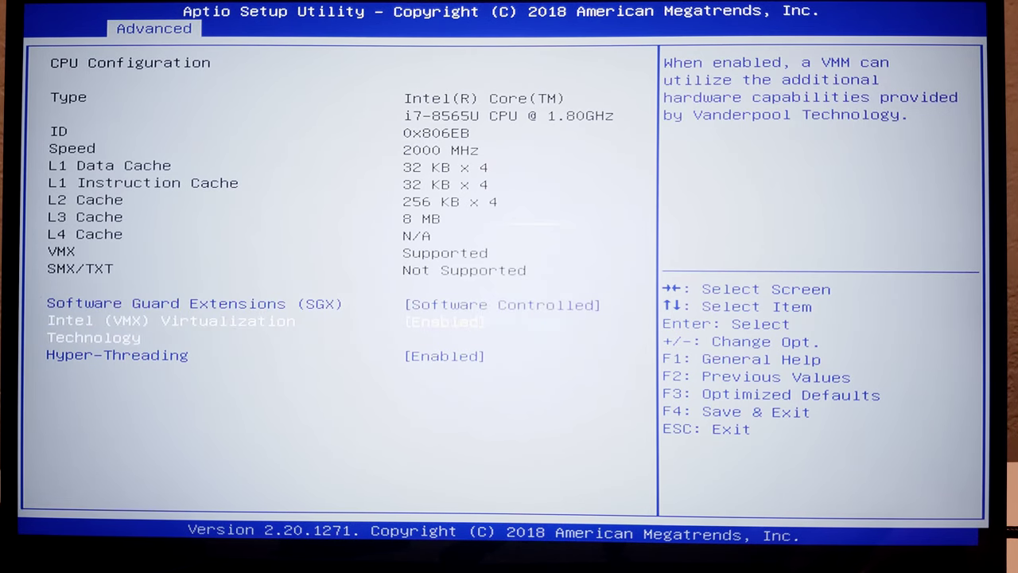
key("Down")
key("Escape")
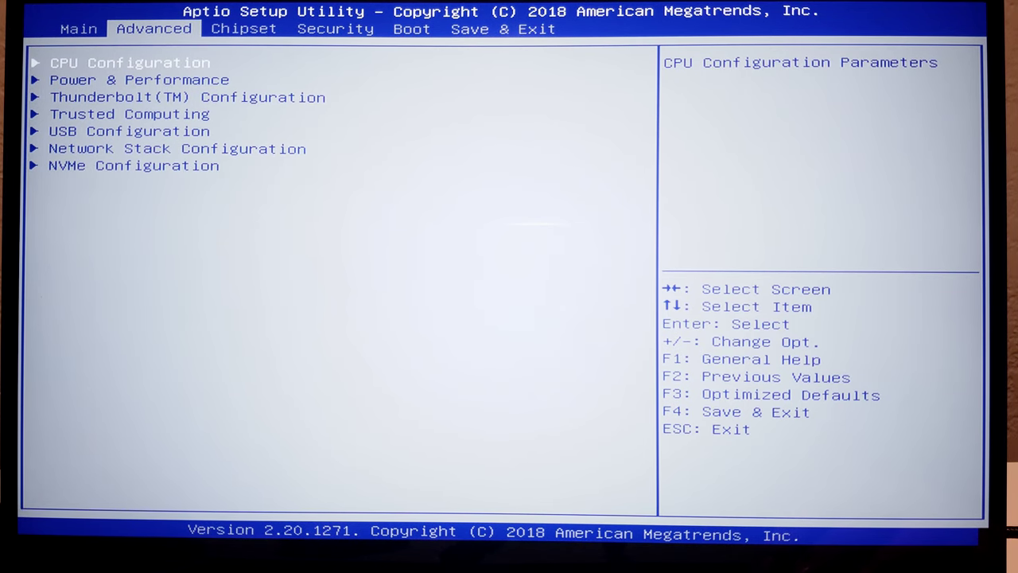
- Under Save & Exit, discard changes and reset the system
key("Down")
key("Down")
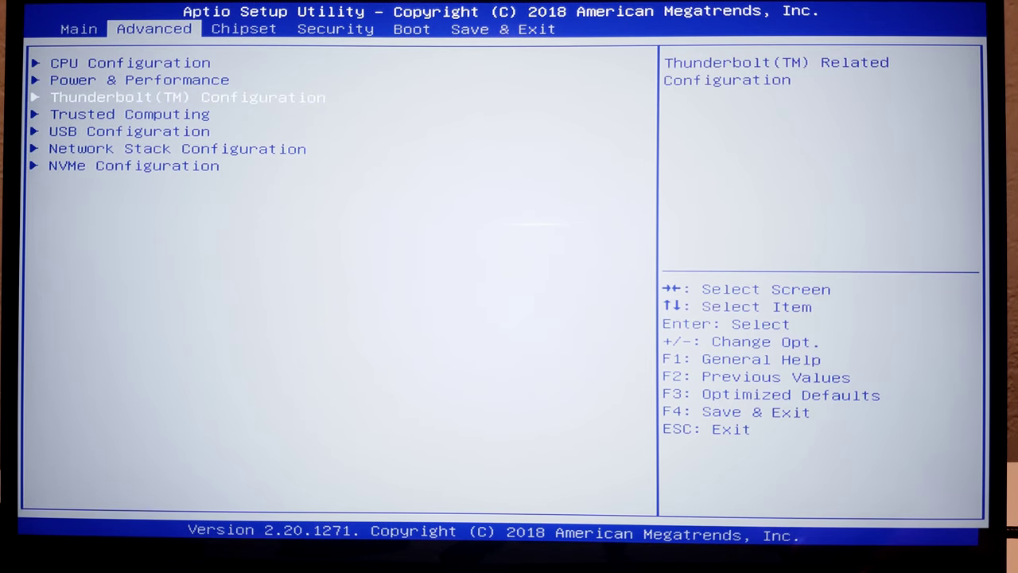
key("Up")
key("Up")
key("Right")
key("Right")
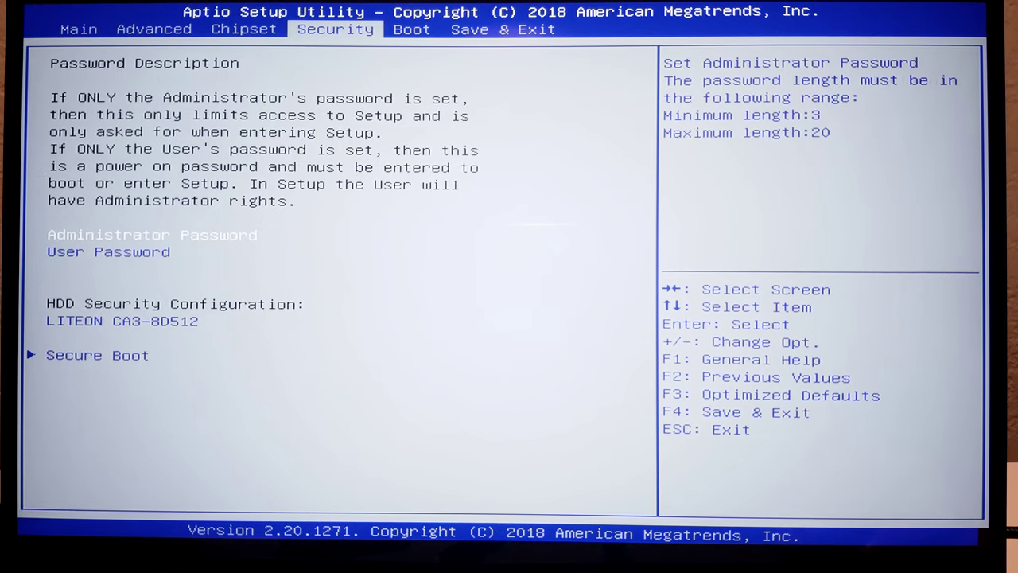
key("Right")
key("Right")
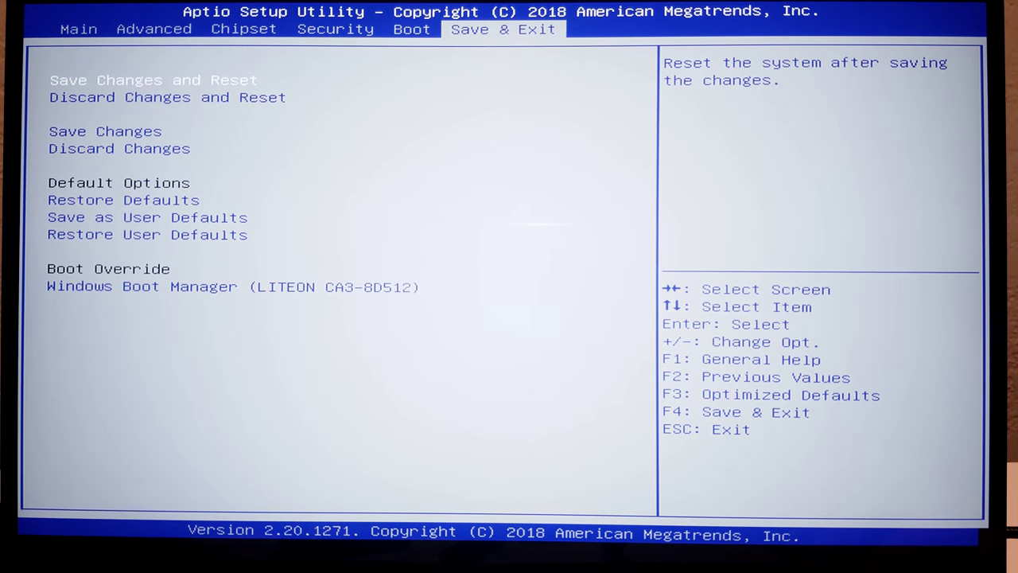
key("Down")
key("Return")
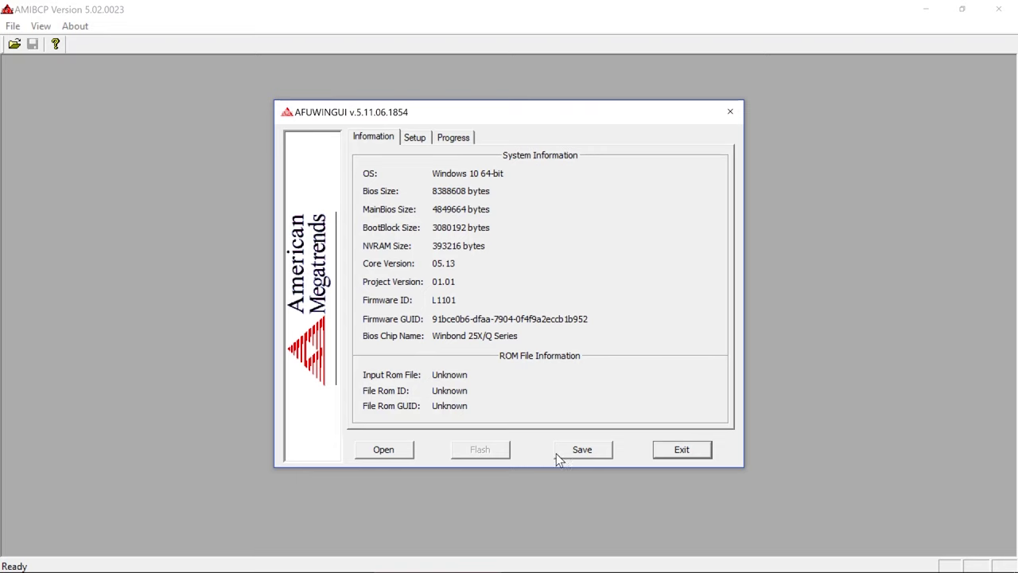
- Save the BIOS dump as afuwin.rom in Downloads, then exit AFUWINGUI
left_click(583, 451)
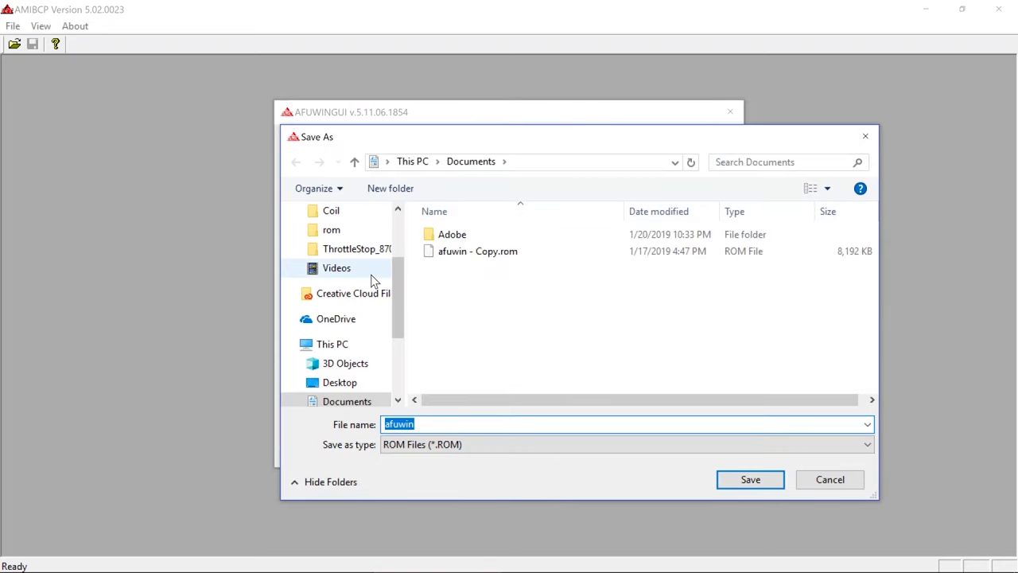
scroll(302, 390, "down", 1)
left_click(337, 383)
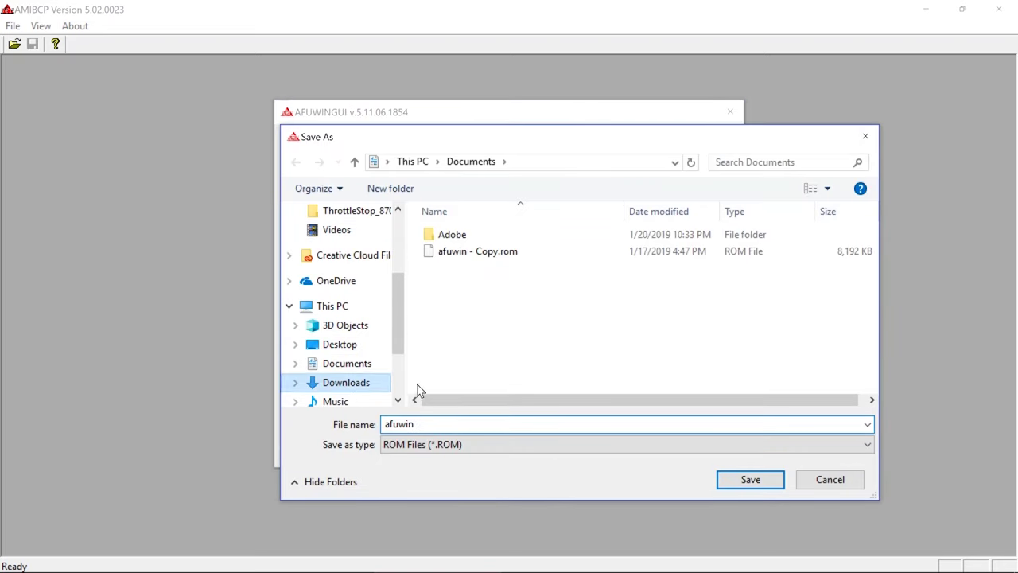
left_click(721, 484)
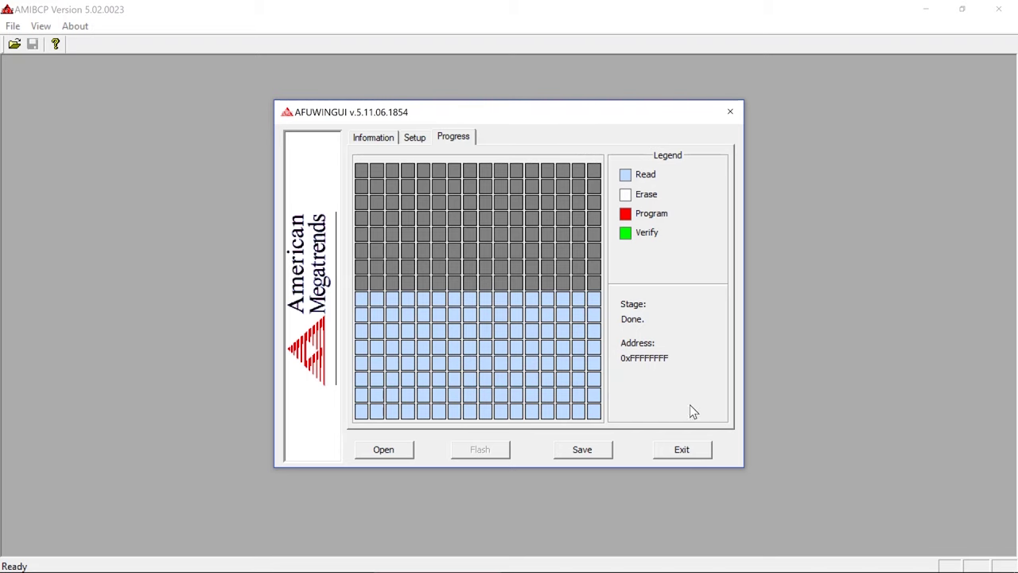
left_click(682, 450)
- Load afuwin.rom in AMIBCP and expand Setup > Advanced
left_click(14, 44)
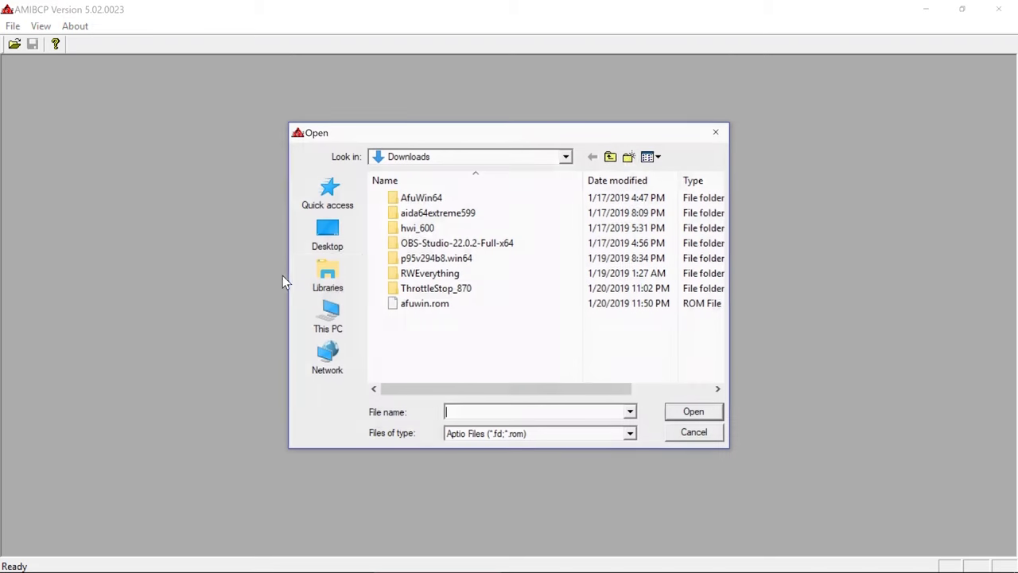
double_click(454, 301)
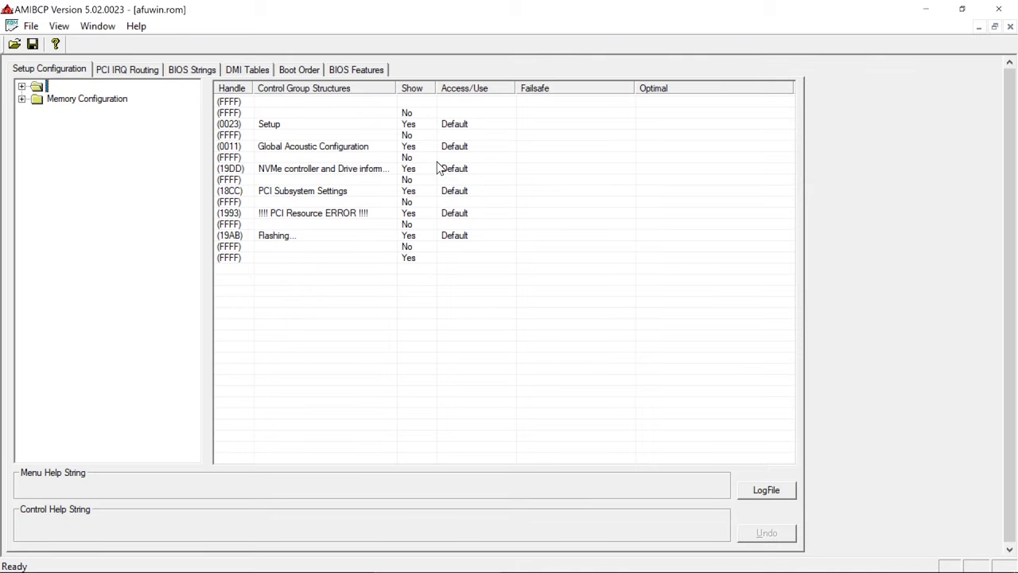
double_click(36, 86)
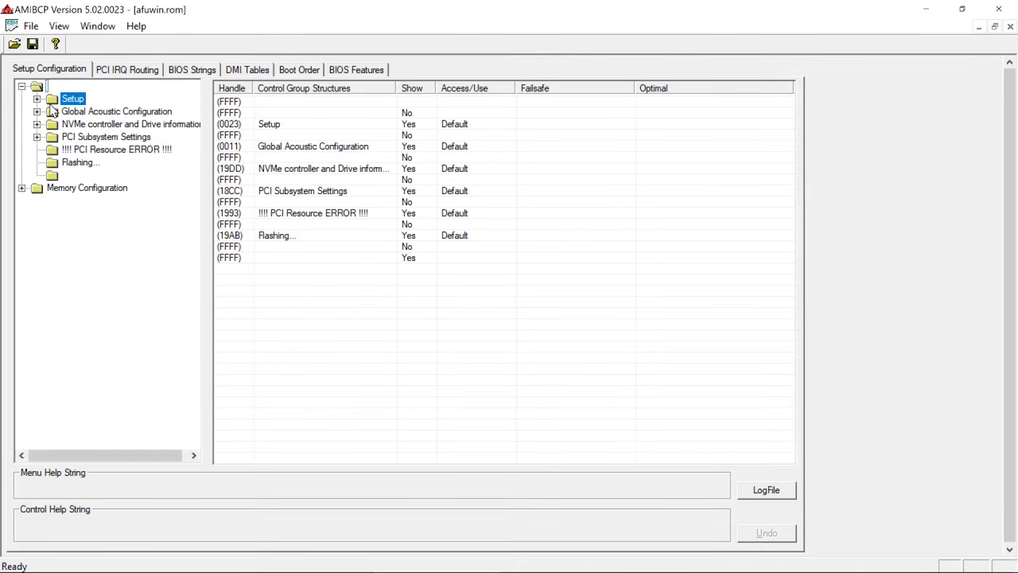
double_click(51, 101)
double_click(95, 112)
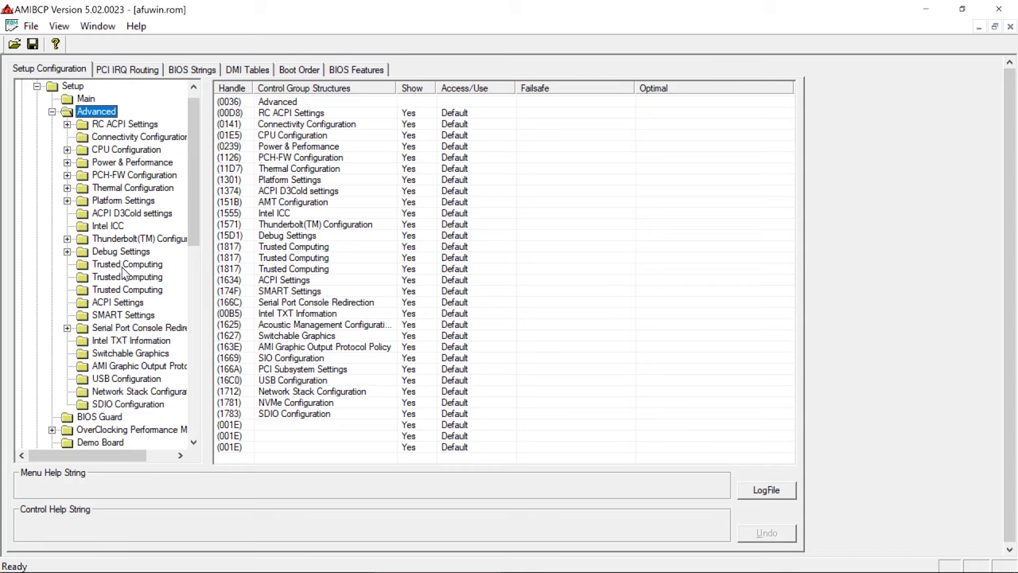
- Open Power & Performance > CPU - Power Management Control and inspect Platform PL1 and PL2 Enable
left_click(135, 175)
double_click(111, 162)
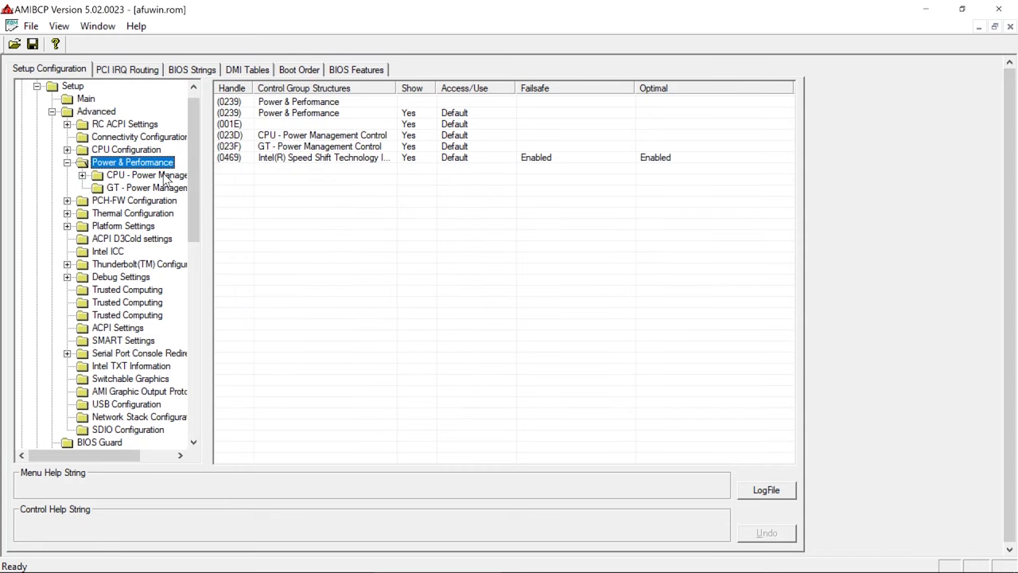
double_click(147, 175)
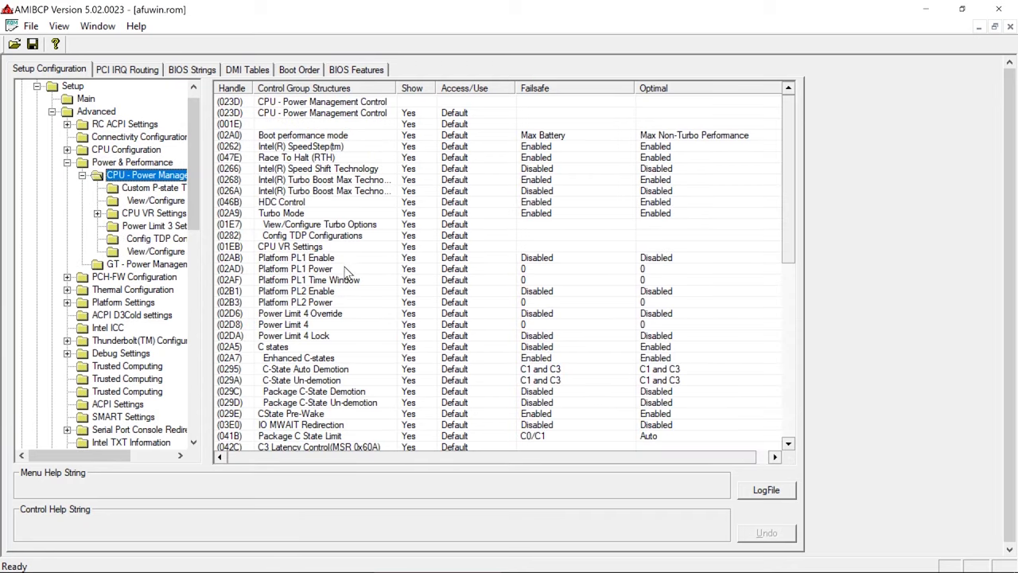
left_click(313, 260)
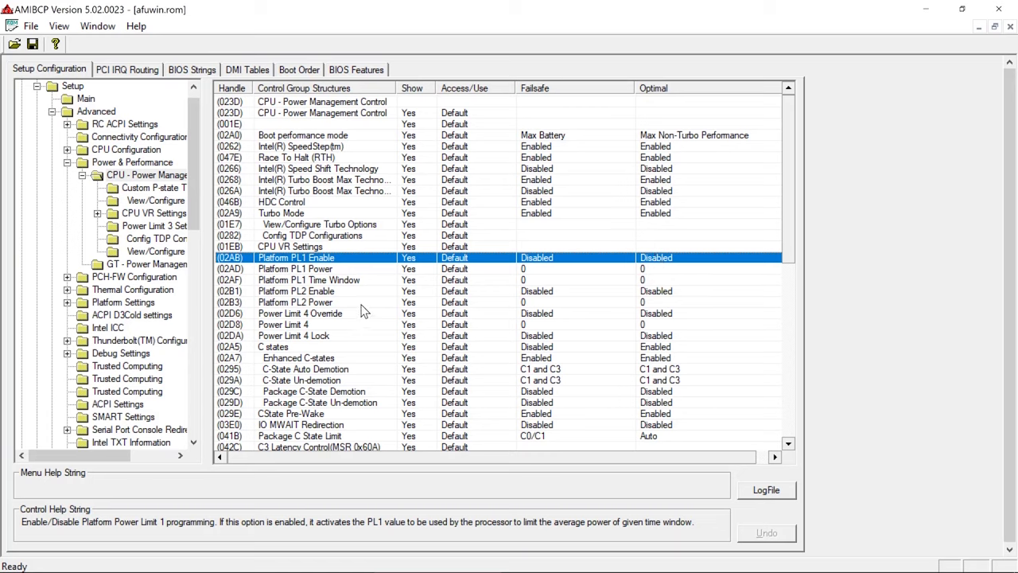
left_click(315, 292)
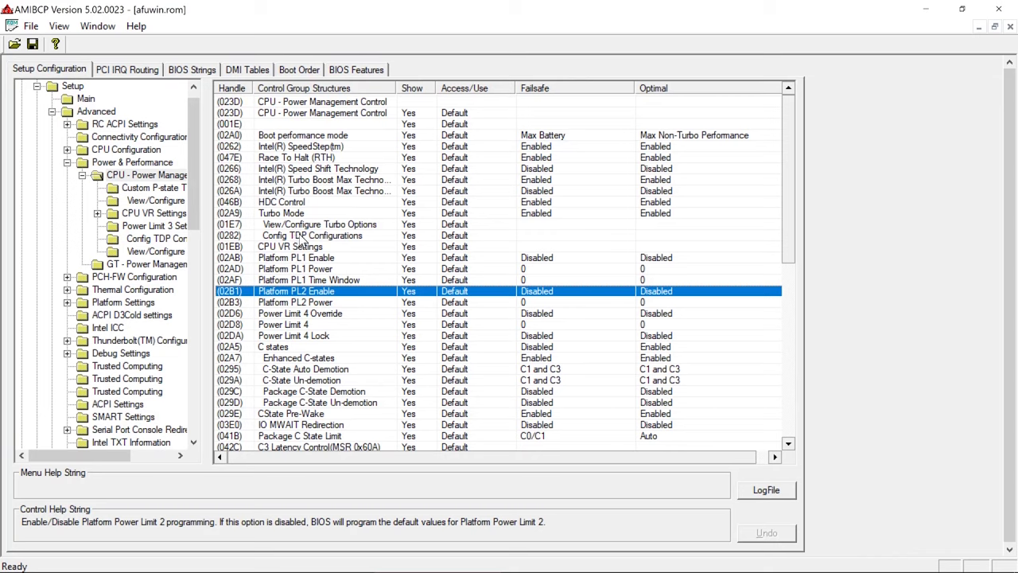
- Set Access/Use to USER for Config TDP Configurations, Turbo Mode and View/Configure Turbo Options
left_click(269, 237)
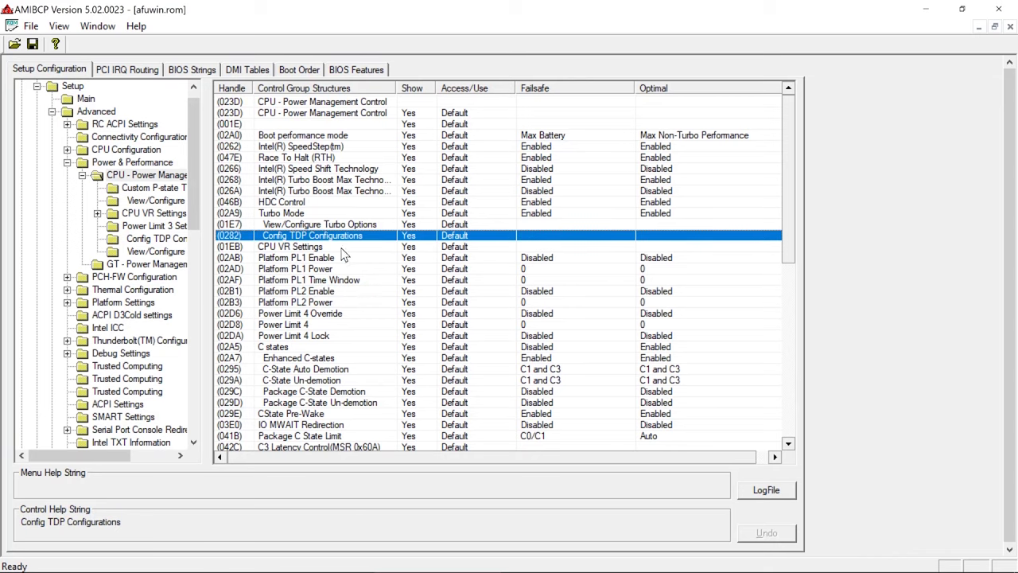
left_click(441, 237)
left_click(509, 236)
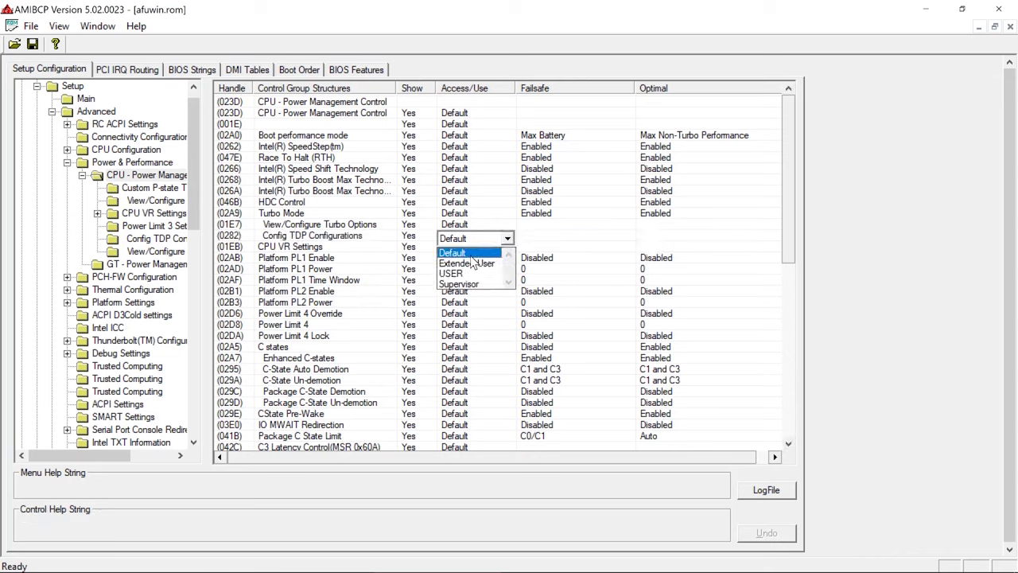
left_click(477, 279)
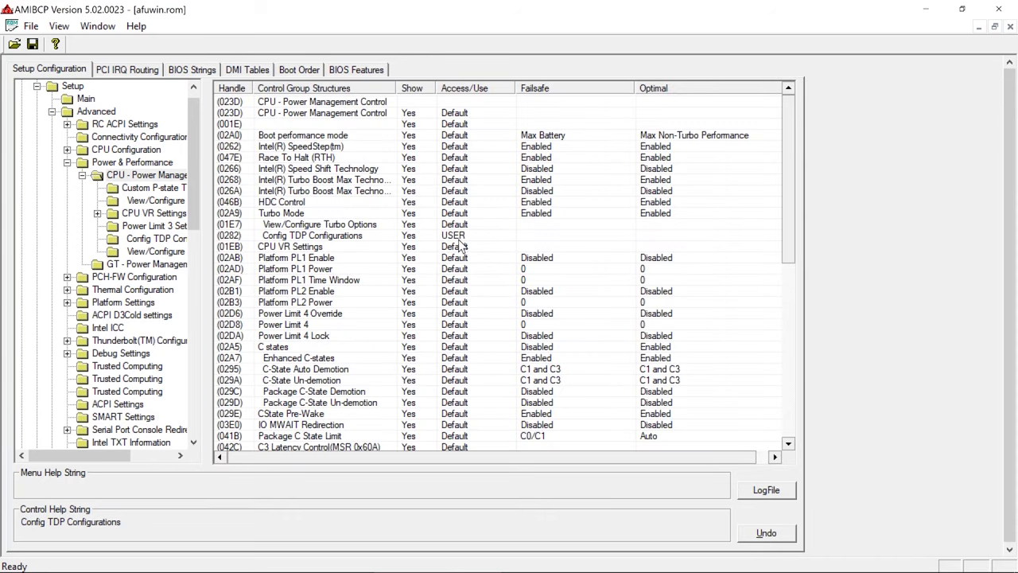
left_click(457, 213)
left_click(509, 213)
left_click(476, 249)
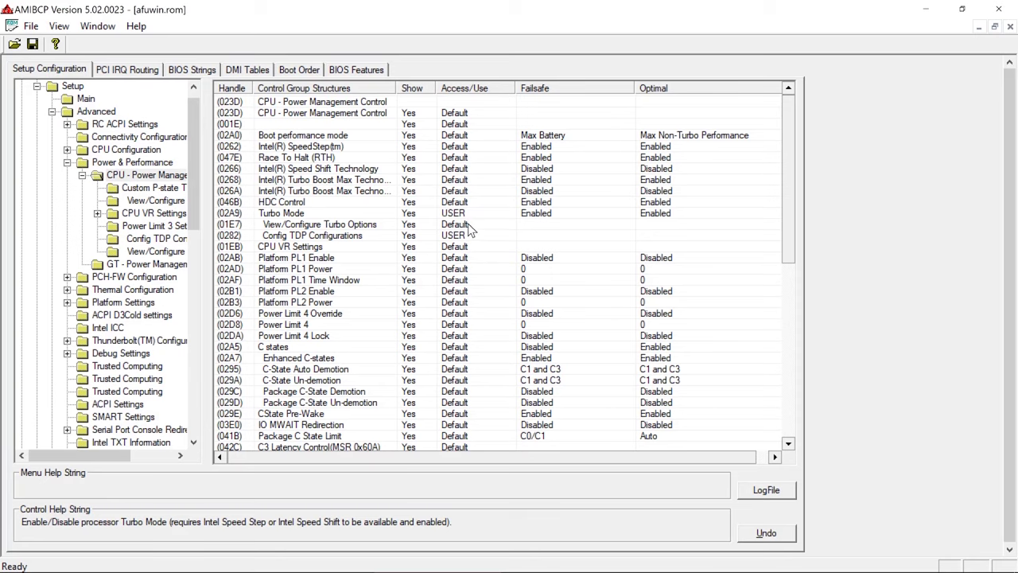
left_click(458, 224)
left_click(509, 225)
left_click(463, 269)
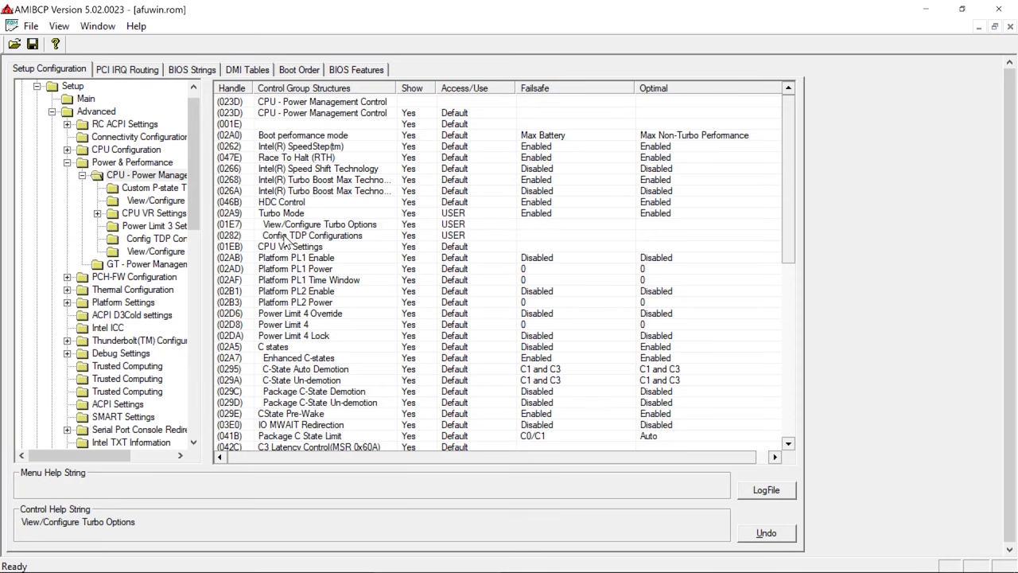
- Save the modified afuwin.rom image, confirming the overwrite
left_click(147, 240)
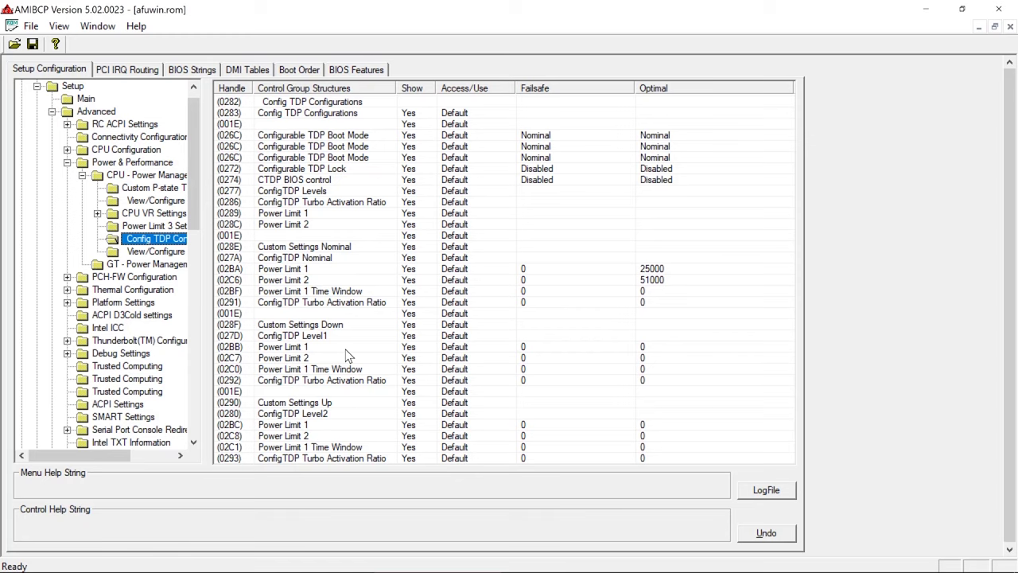
left_click(42, 47)
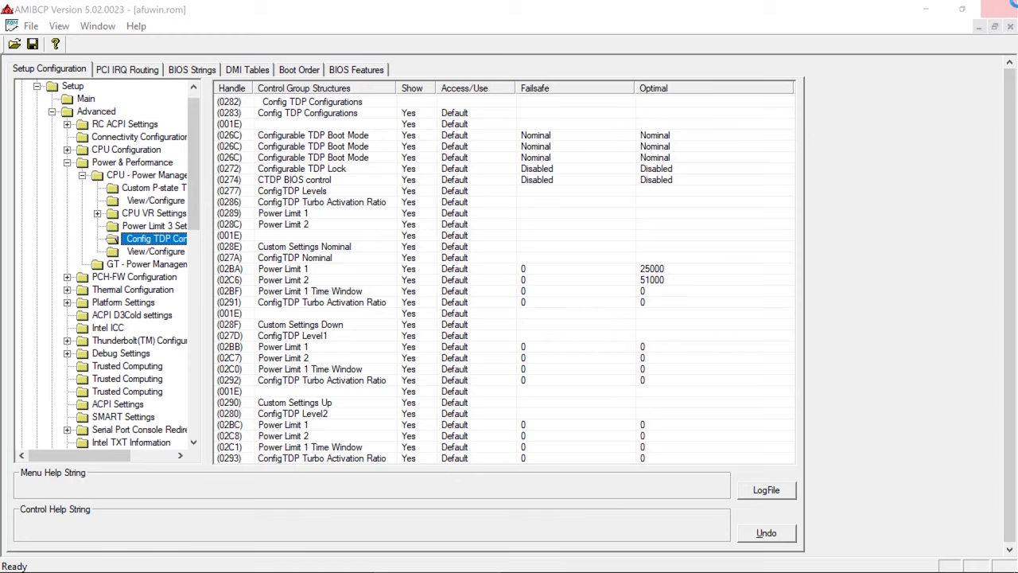
left_click(443, 329)
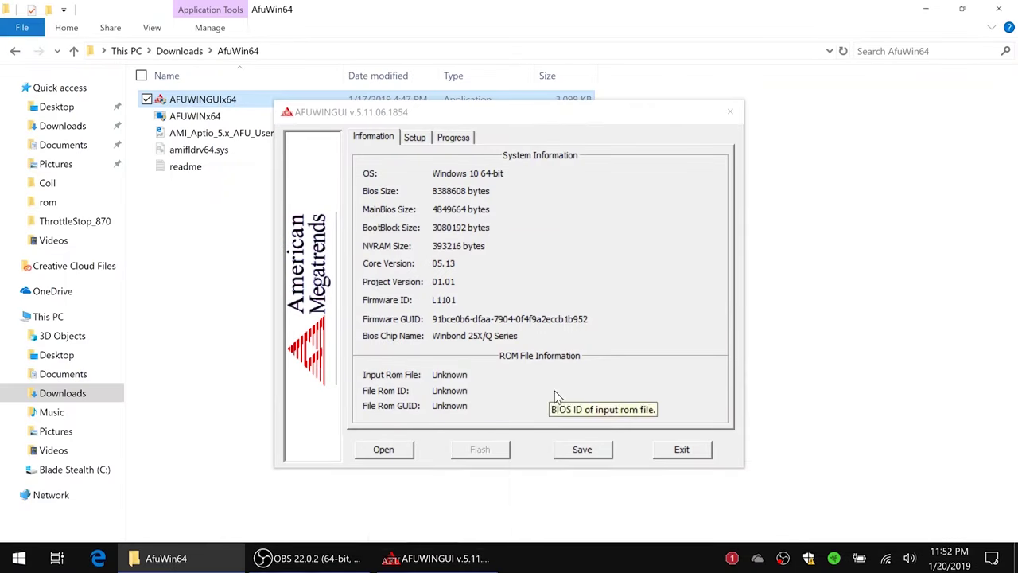
- Load afuwin.rom in AFUWINGUI and flash it to the main BIOS, accepting the warning
left_click(388, 451)
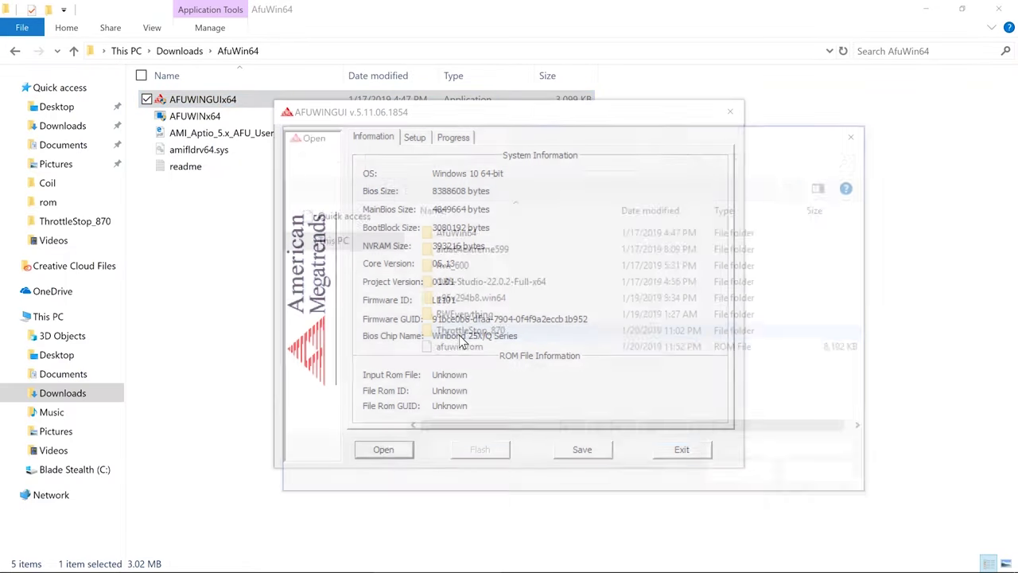
double_click(464, 357)
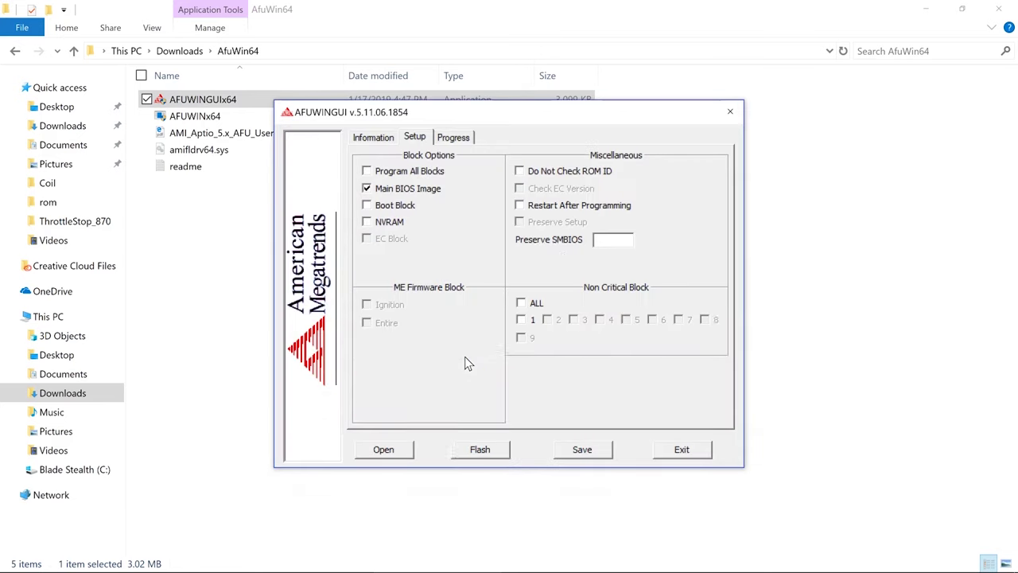
left_click(481, 450)
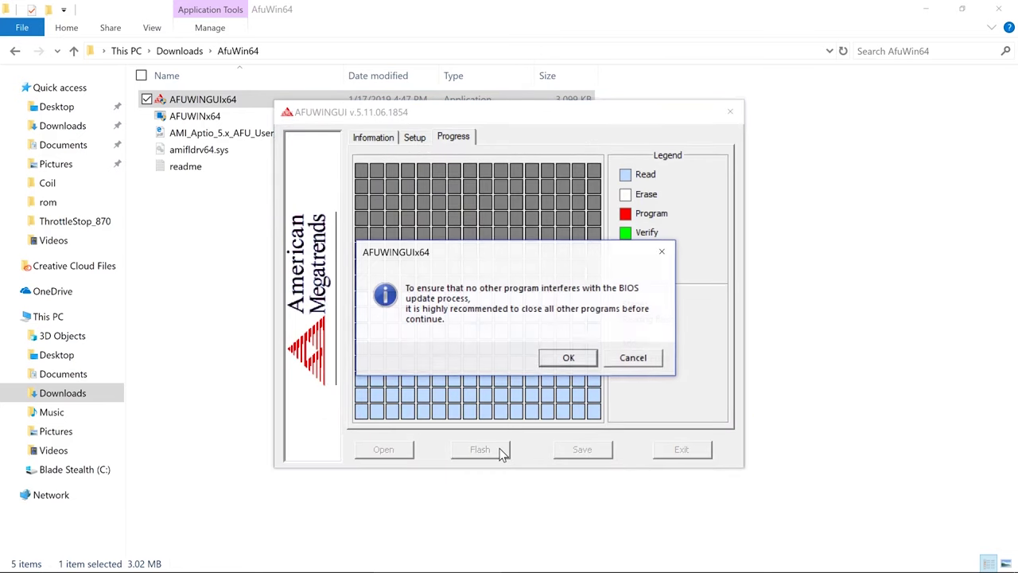
left_click(569, 357)
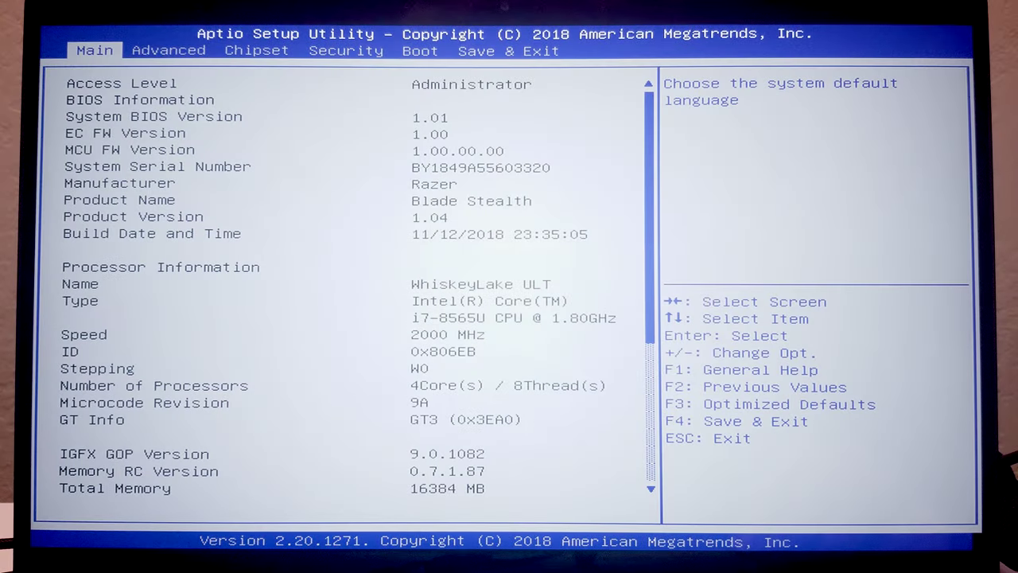
- Review the current turbo power limits under Advanced > Power & Performance > View/Configure Turbo Options
key("Right")
key("Right")
key("Left")
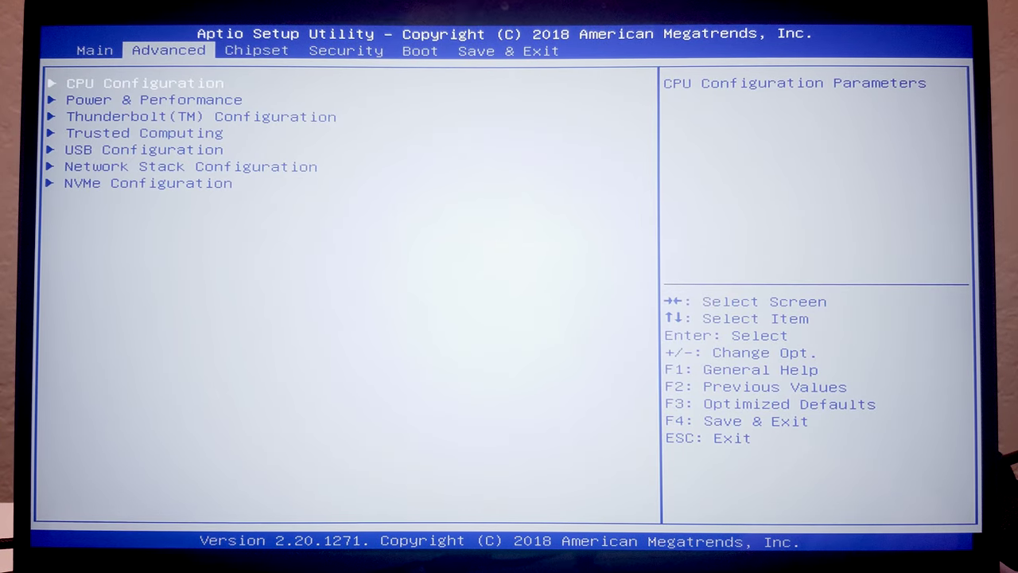
key("Down")
key("Return")
key("Return")
key("Down")
key("Down")
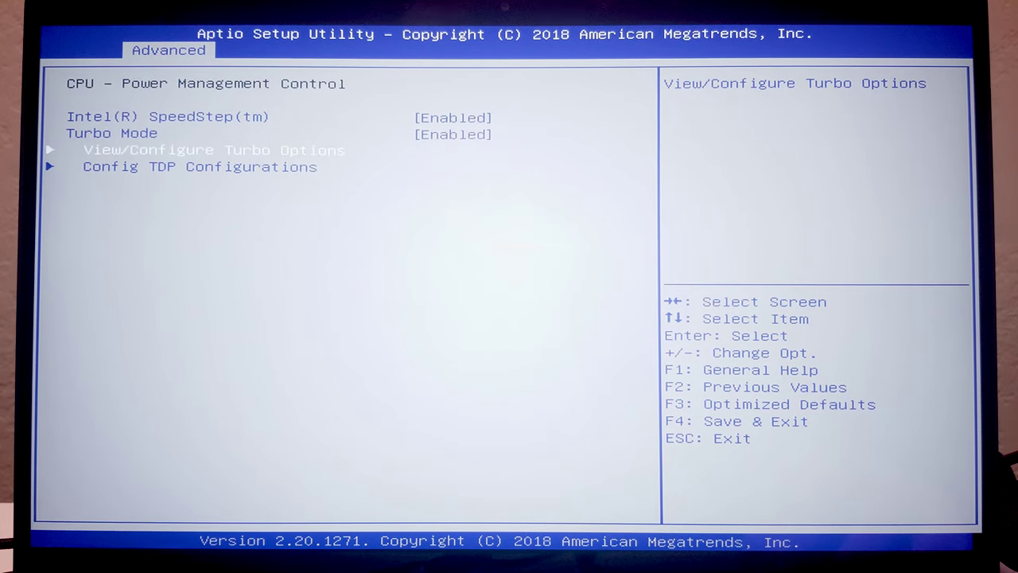
key("Return")
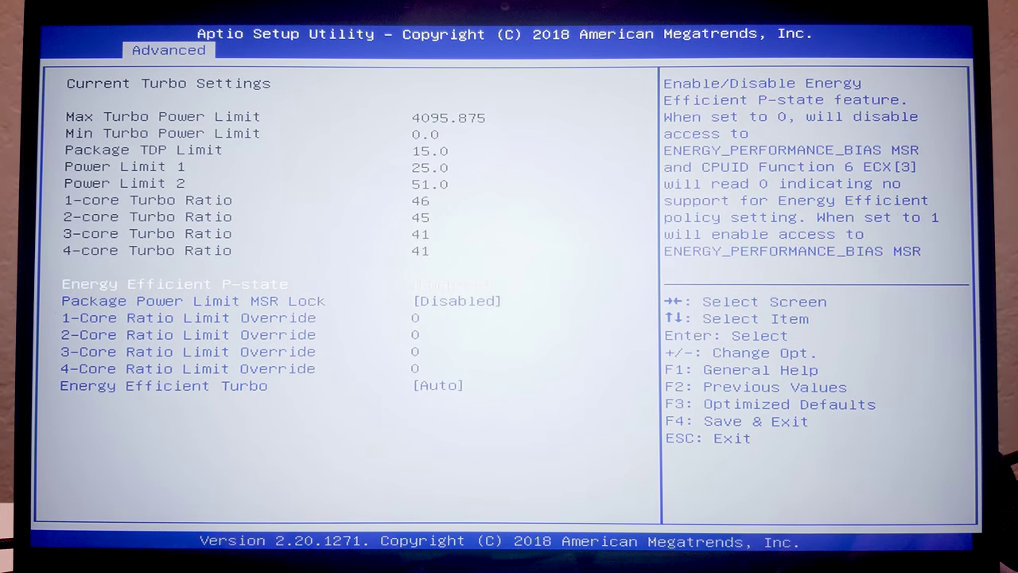
key("Down")
key("Down")
key("Down")
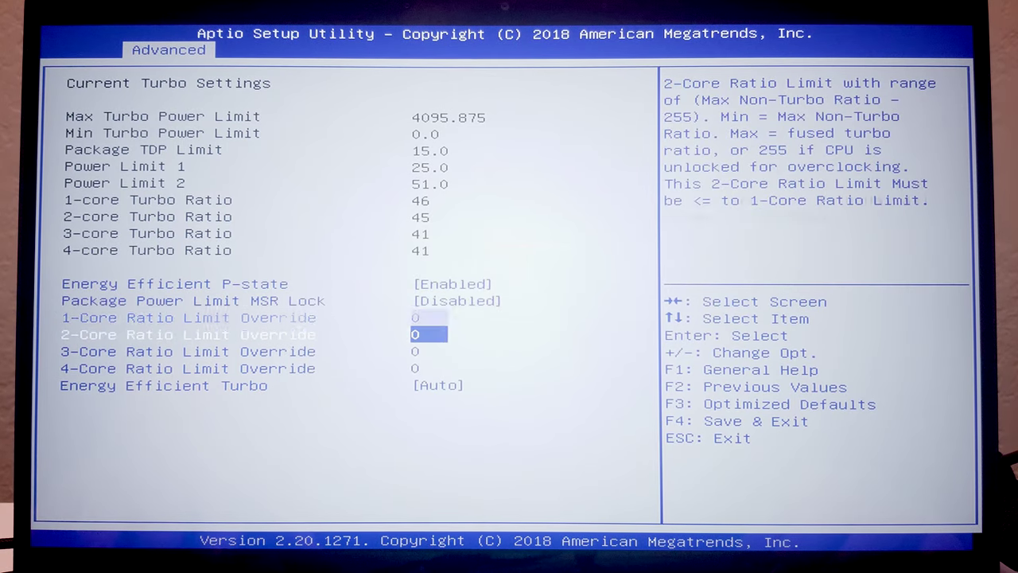
- Open the newly exposed Config TDP Configurations page from CPU Power Management
key("Down")
key("Down")
key("Down")
key("Up")
key("Escape")
key("Down")
key("Return")
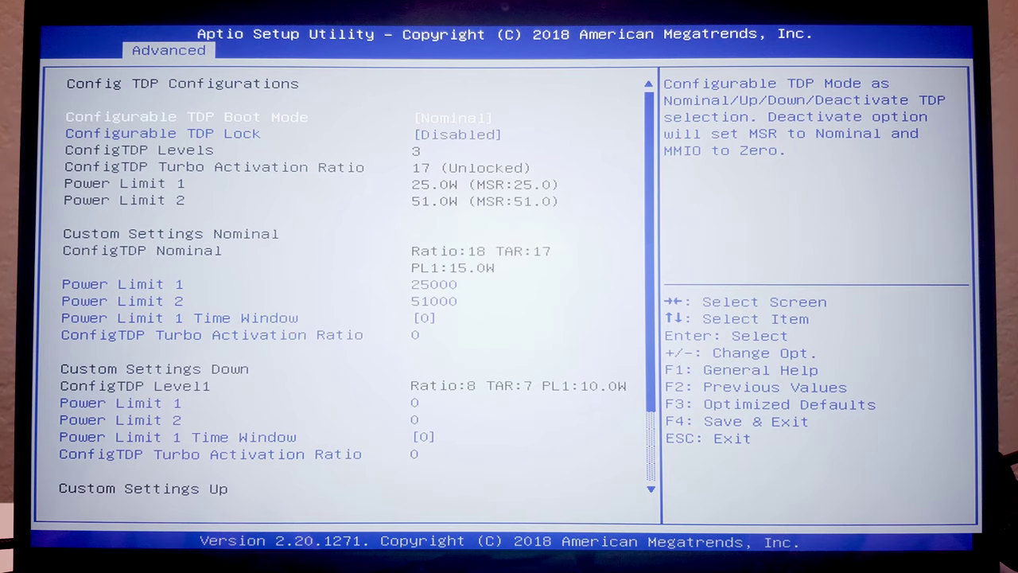
- Set Configurable TDP Boot Mode to Down
key("Down")
key("Down")
key("Down")
key("Up")
key("Up")
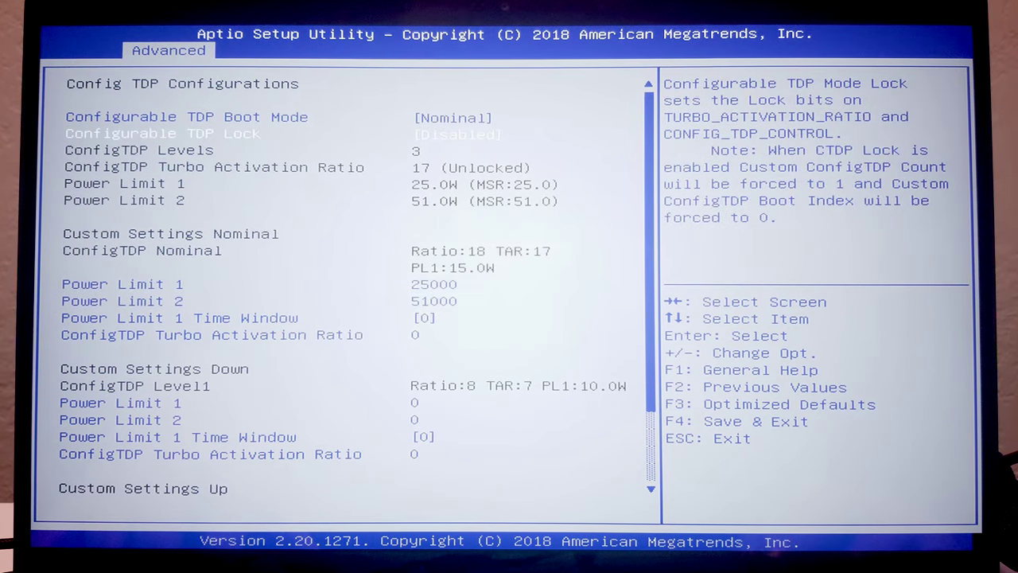
key("Up")
key("Return")
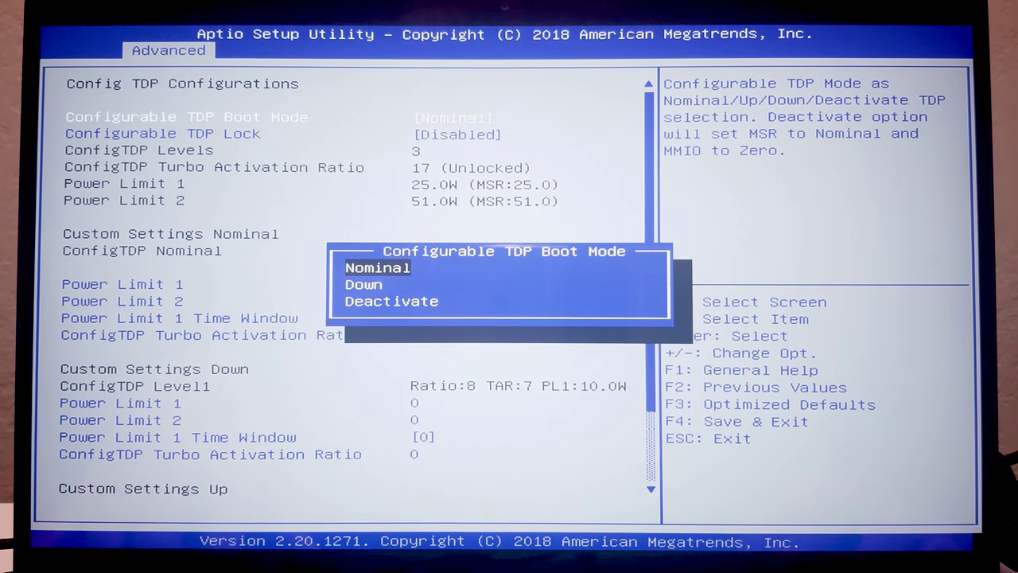
key("Down")
key("Return")
- Enter 60000 for Down Power Limit 1 and 70000 for Down Power Limit 2
key("Down")
key("Down")
key("Down")
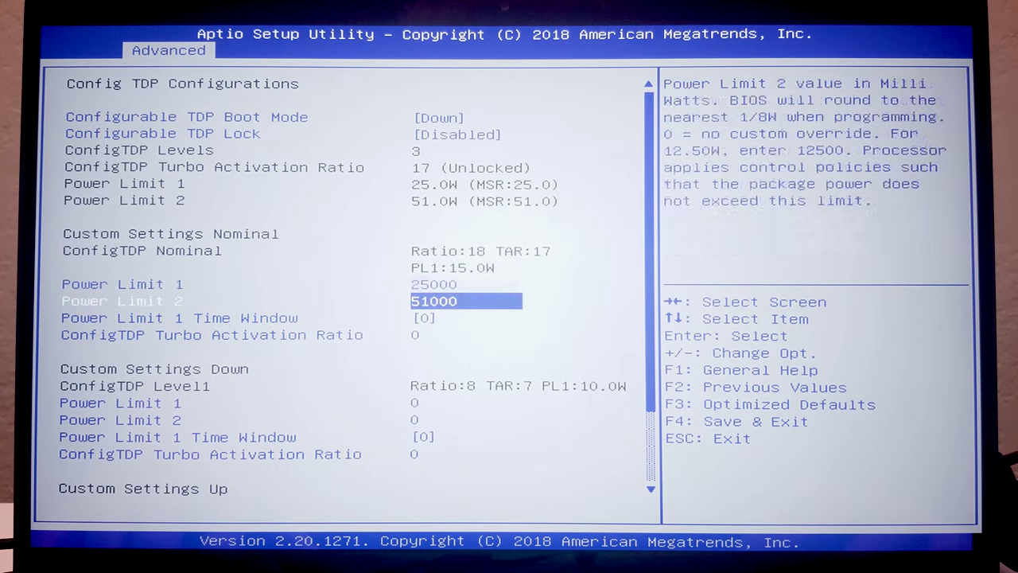
key("Down")
key("Down")
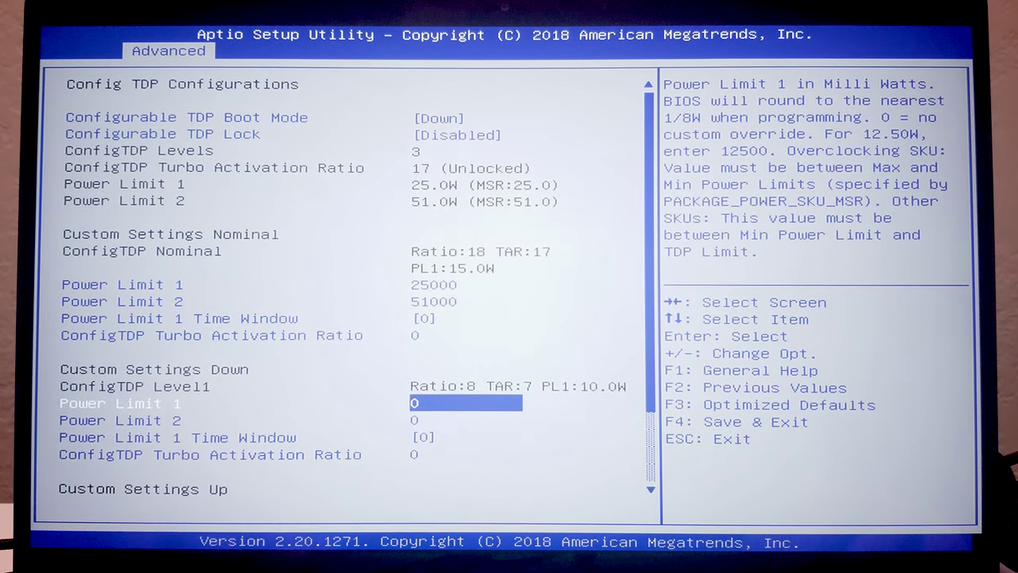
type("6000")
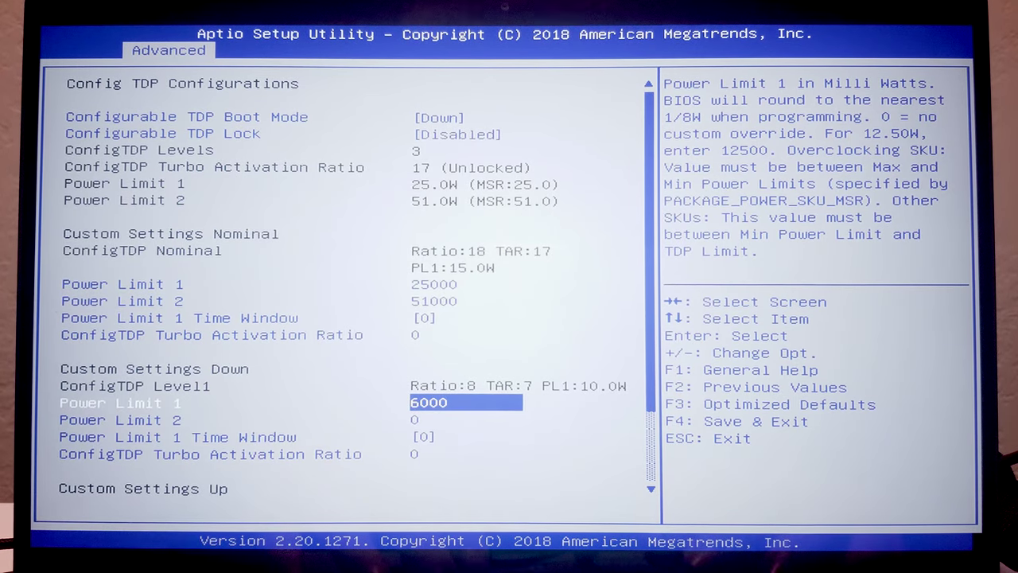
type("0")
key("Down")
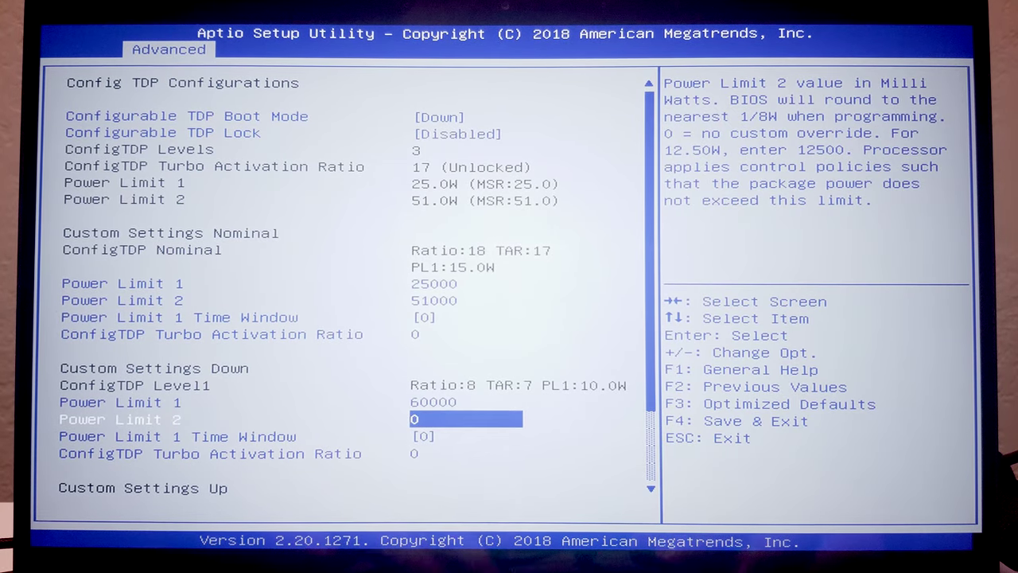
type("70000")
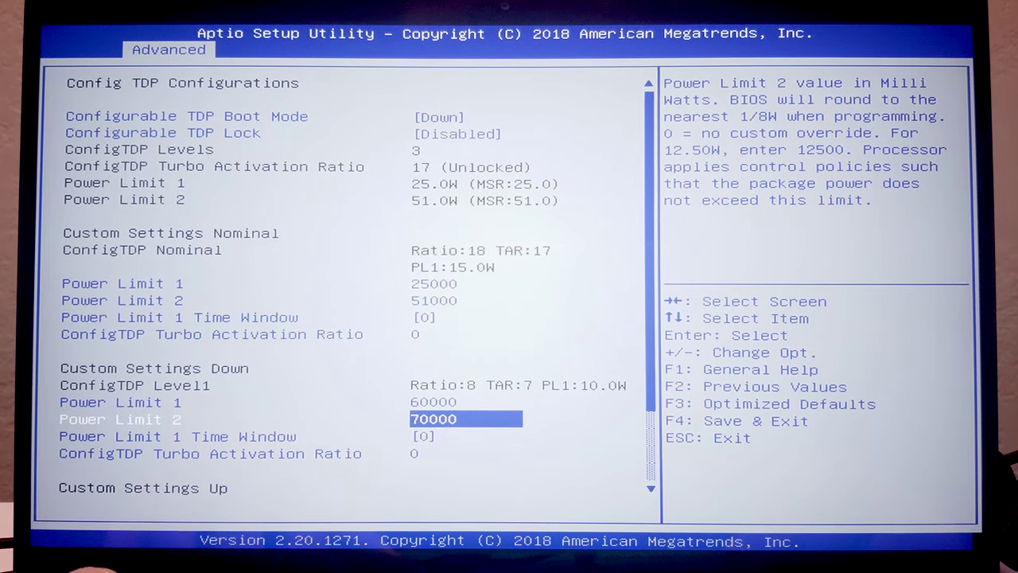
- Set the Down-level Turbo Activation Ratio to 17
key("Down")
key("Down")
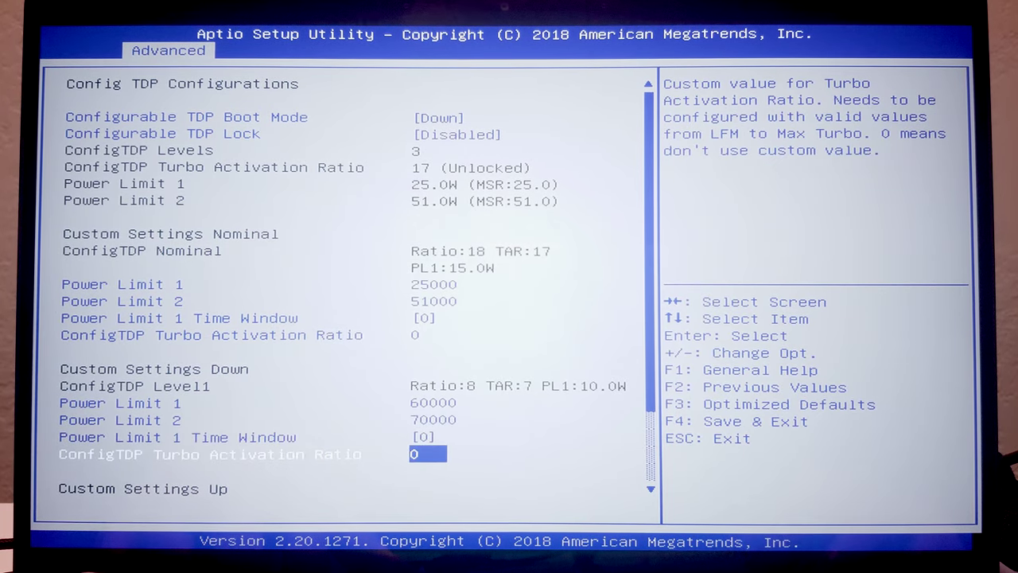
key("Up")
key("Down")
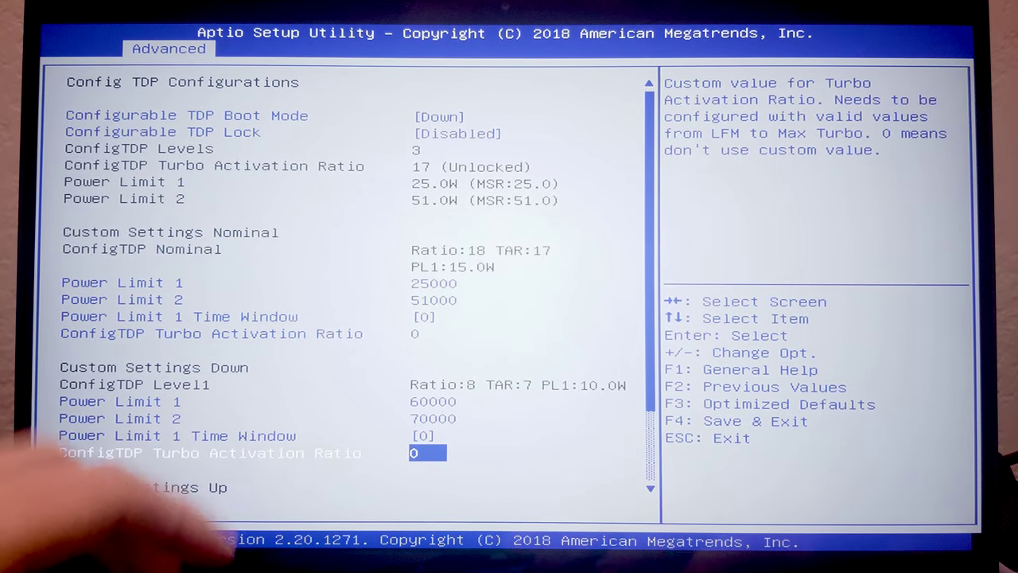
type("17")
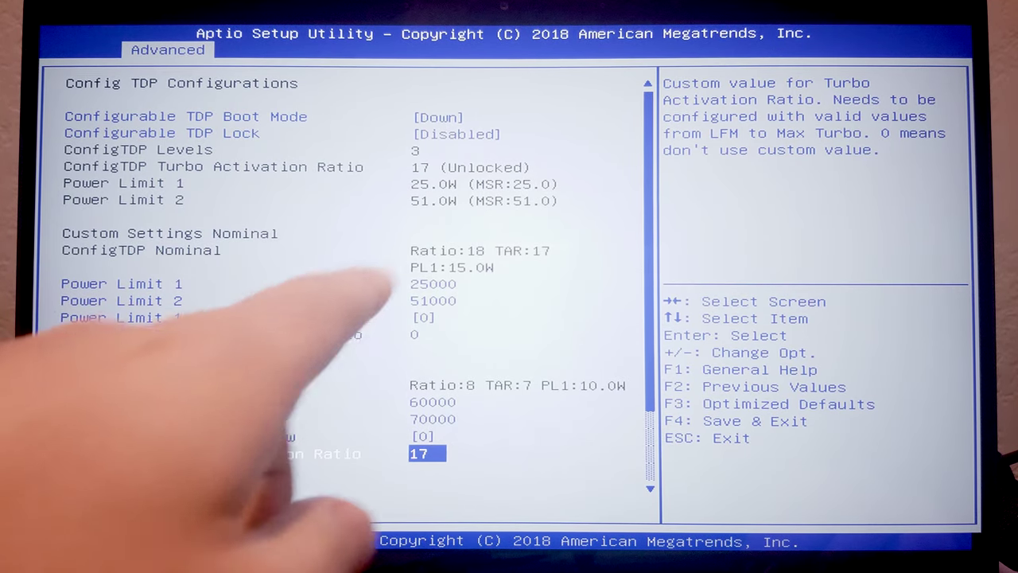
- Set the Down Power Limit 1 Time Window to 128 and review the values
key("Up")
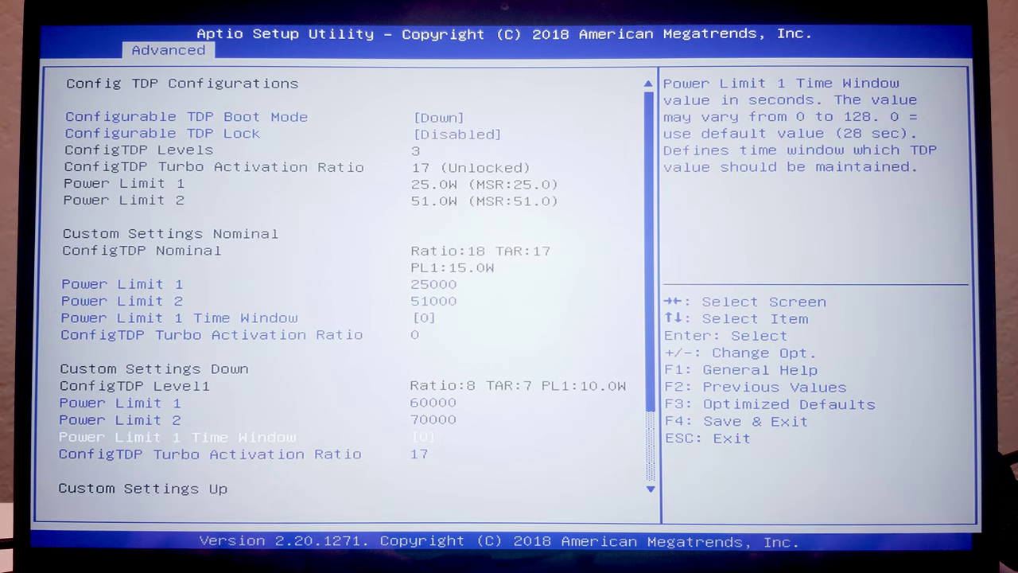
key("Up")
key("Down")
key("Return")
key("Up")
key("Return")
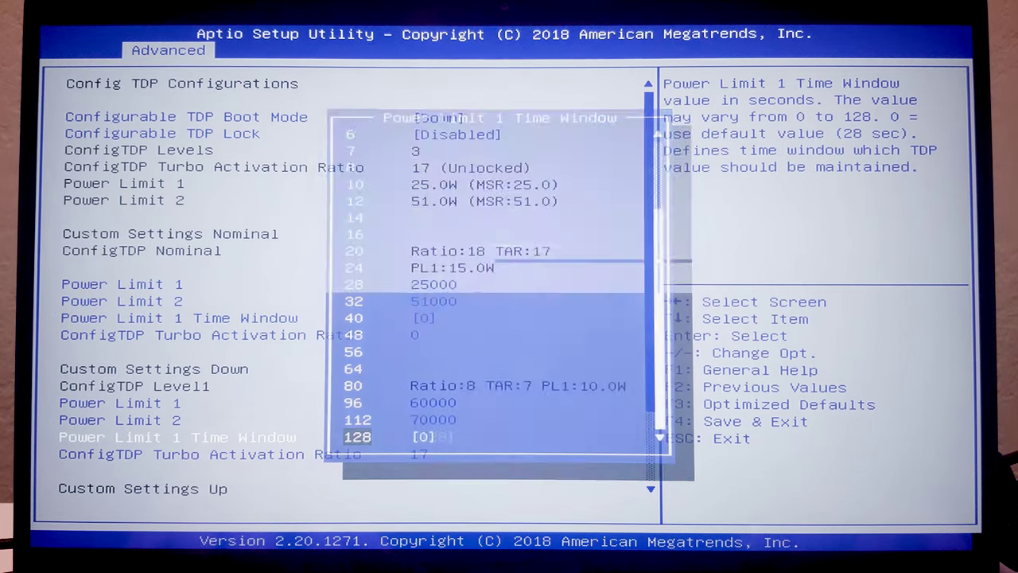
key("Down")
key("Down")
key("Down")
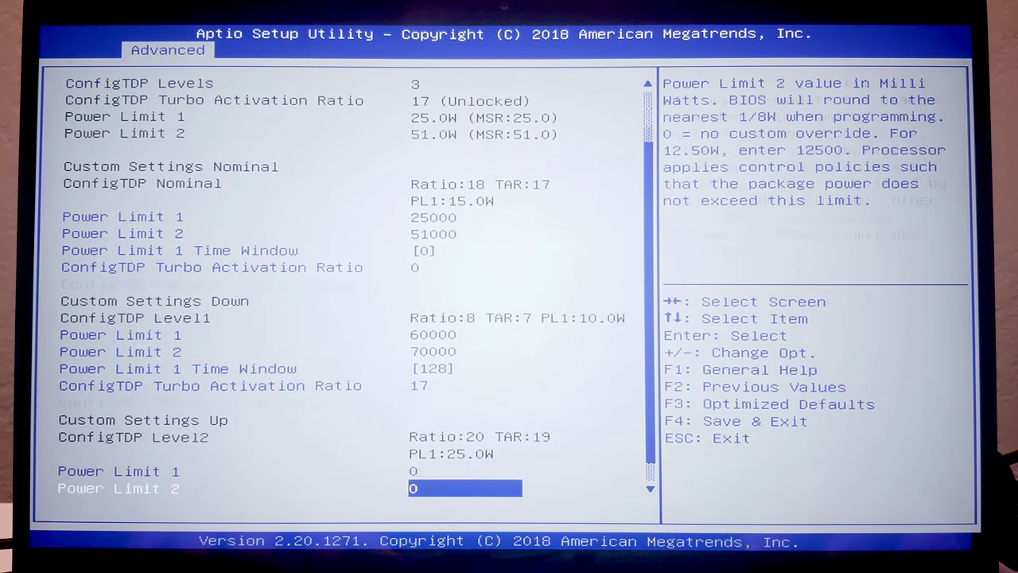
key("Up")
key("Up")
key("Up")
key("Up")
key("Up")
key("Up")
key("Up")
key("Up")
key("Up")
key("Up")
key("Up")
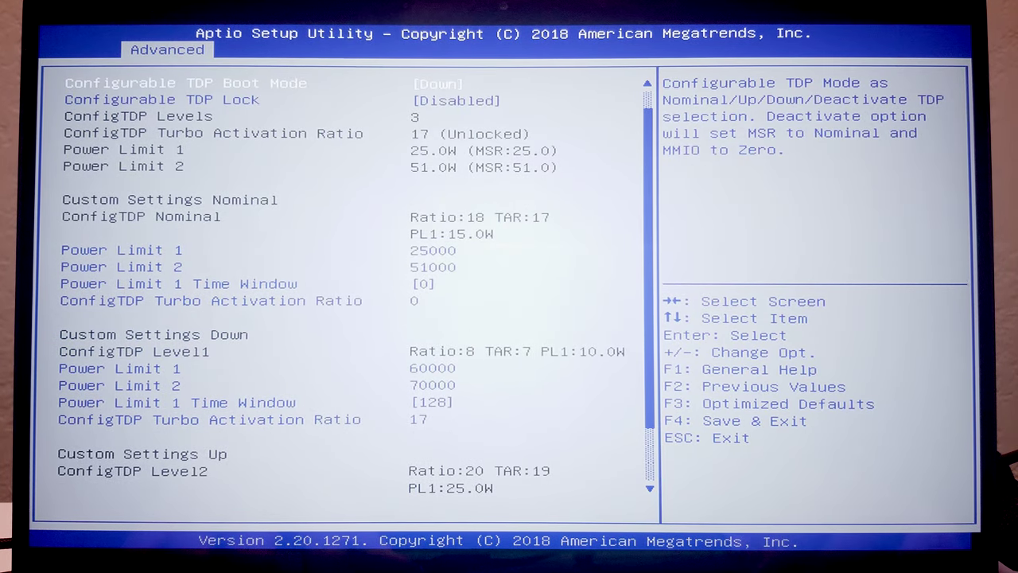
key("Up")
- Re-enter Config TDP Configurations to verify Power Limit 1 and 2 read 60.0W and 70.0W
key("Escape")
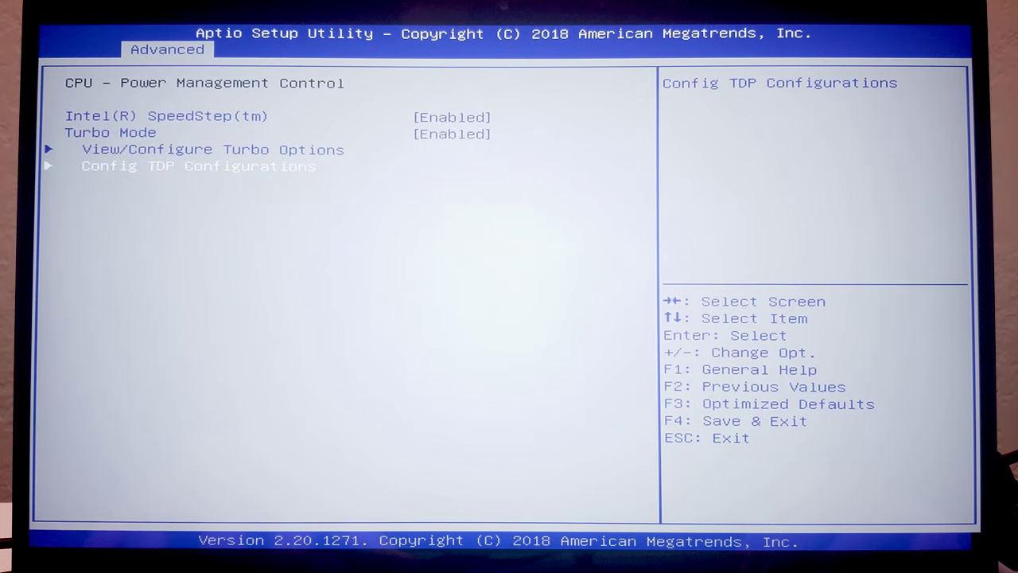
key("Escape")
key("Escape")
key("Right")
key("Right")
key("Right")
key("Right")
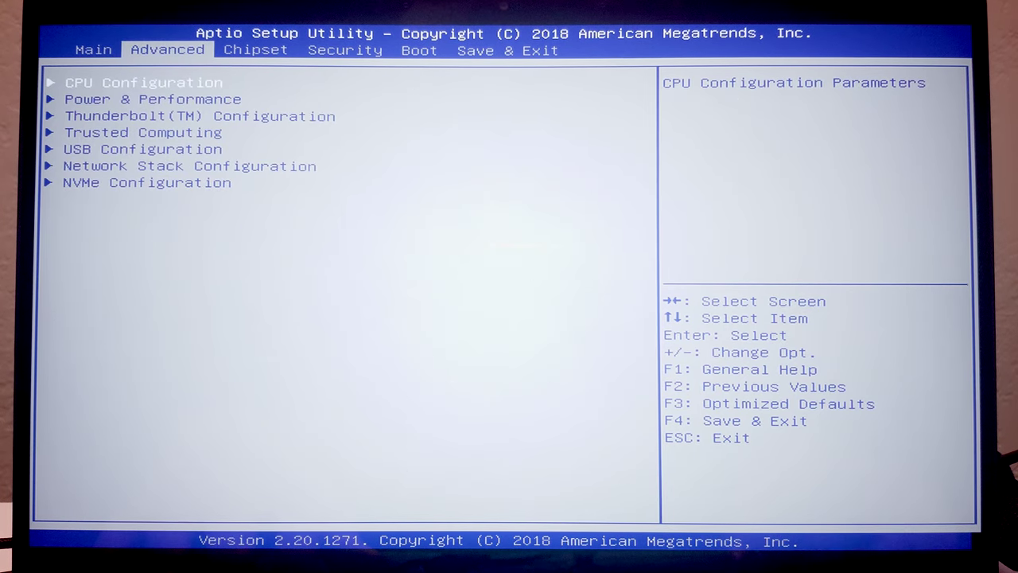
key("Down")
key("Down")
key("Up")
key("Return")
key("Return")
key("Down")
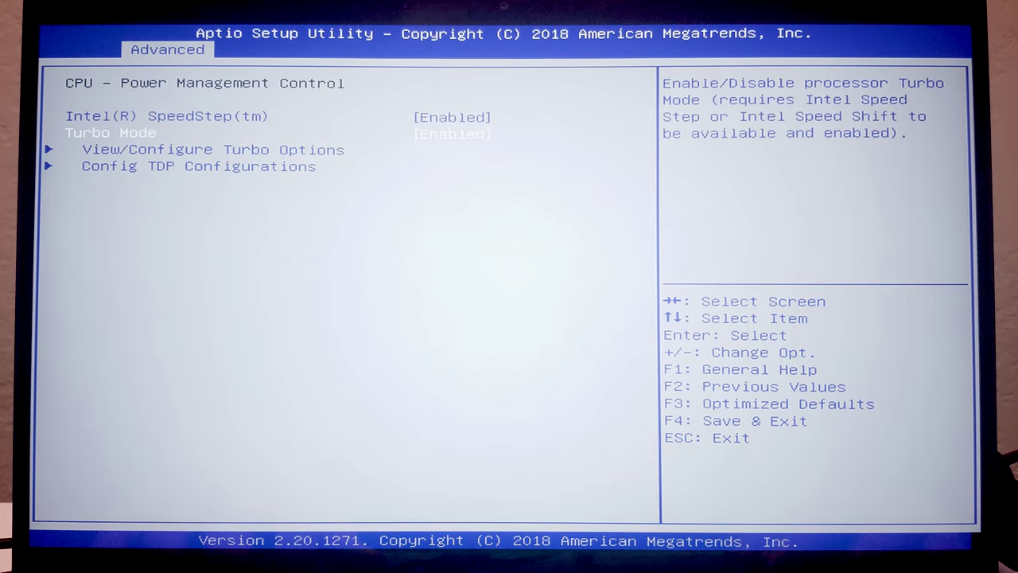
key("Down")
key("Return")
key("Escape")
key("Down")
key("Return")
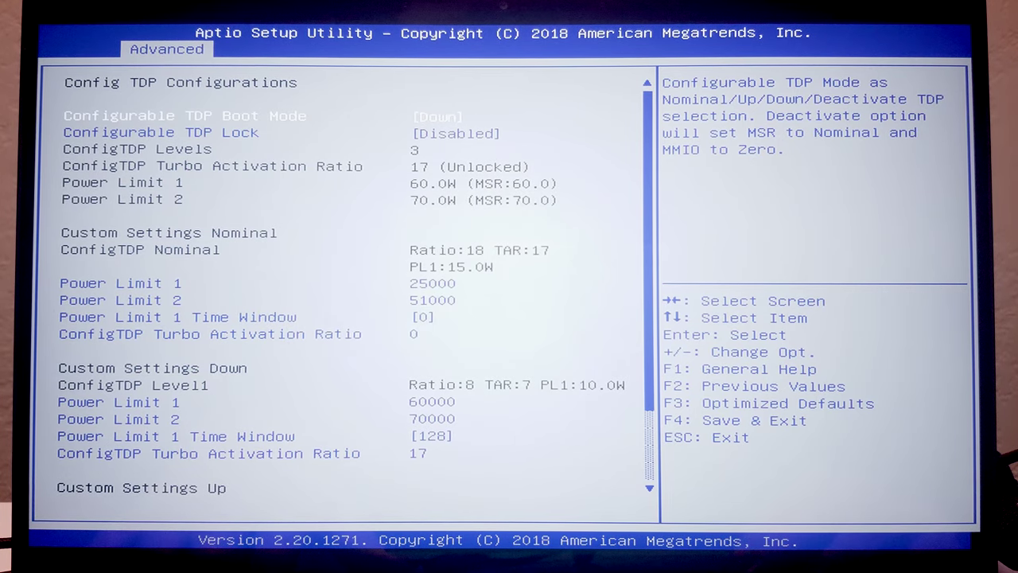
- Back out of Config TDP to the Save & Exit section for Save Changes and Reset
key("Escape")
key("Escape")
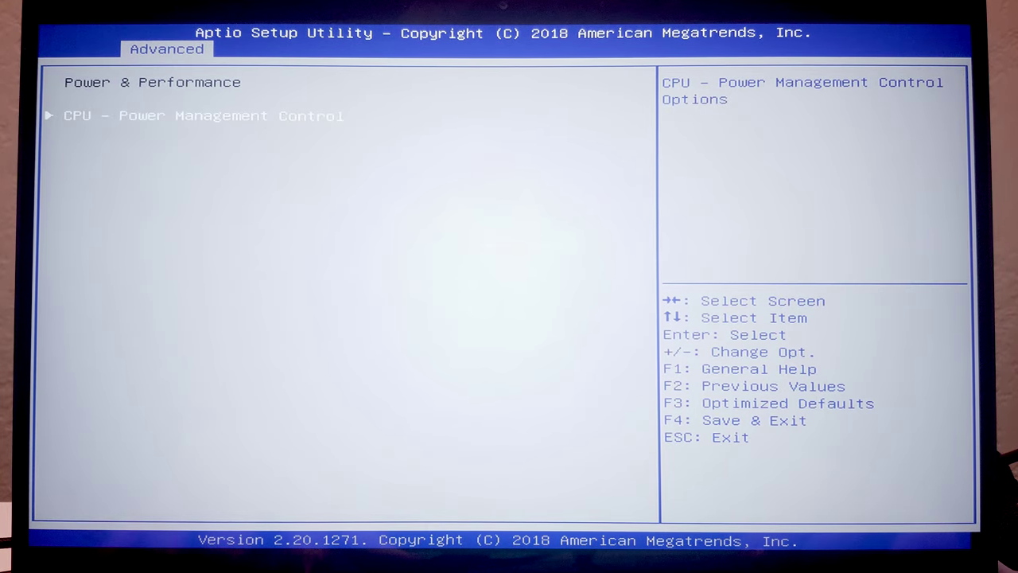
key("Escape")
key("Right")
key("Right")
key("Right")
key("Right")
- Confirm Yes to save the BIOS changes and reset the laptop
key("Return")
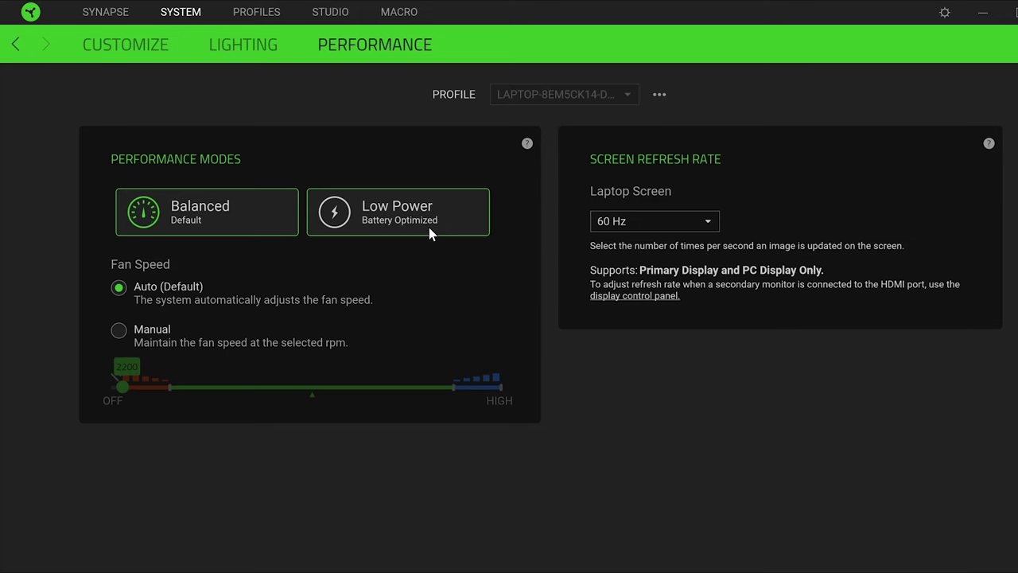
- Switch from Razer Synapse to the RW Read & Write Utility EC register table
key("alt+Tab")
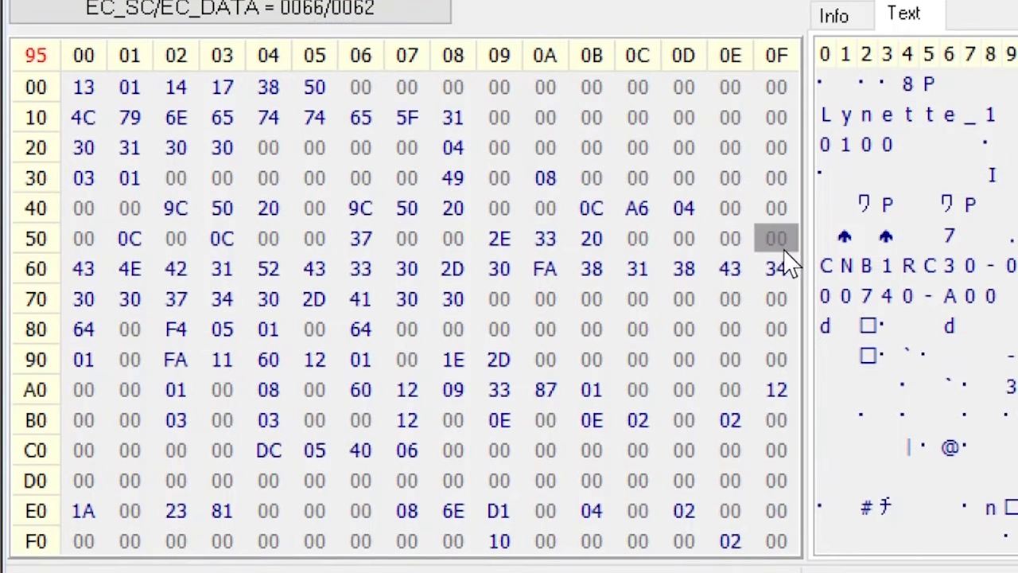
- Switch Synapse to Low Power, compare the EC registers in RW, then restore Balanced mode
key("alt+Tab")
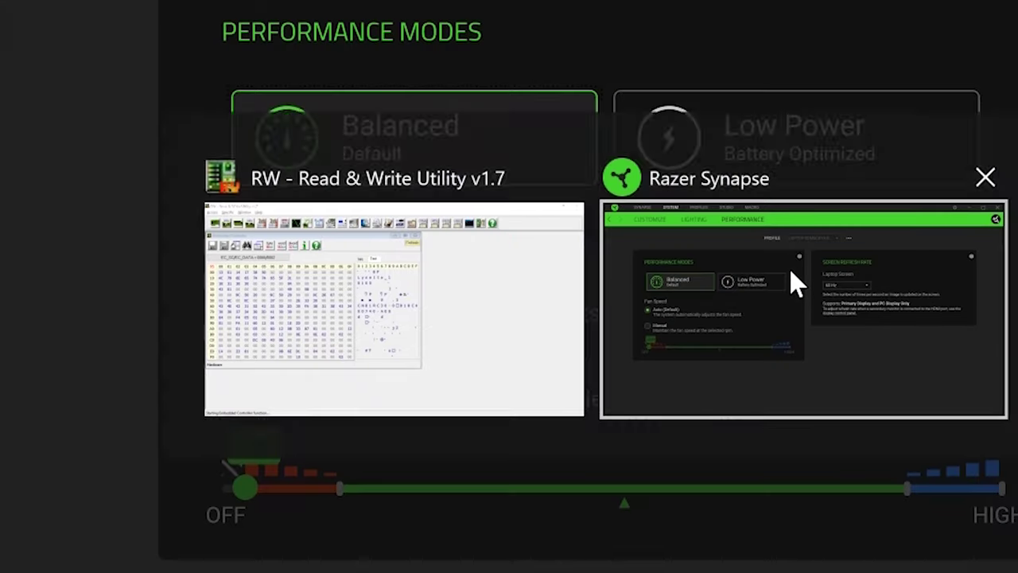
left_click(795, 159)
key("alt+Tab")
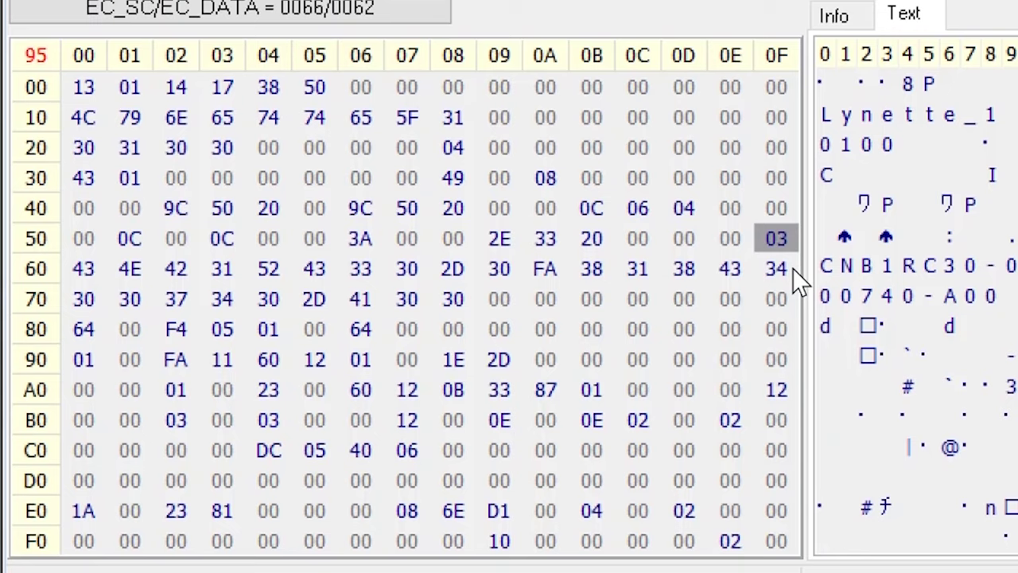
key("alt+Tab")
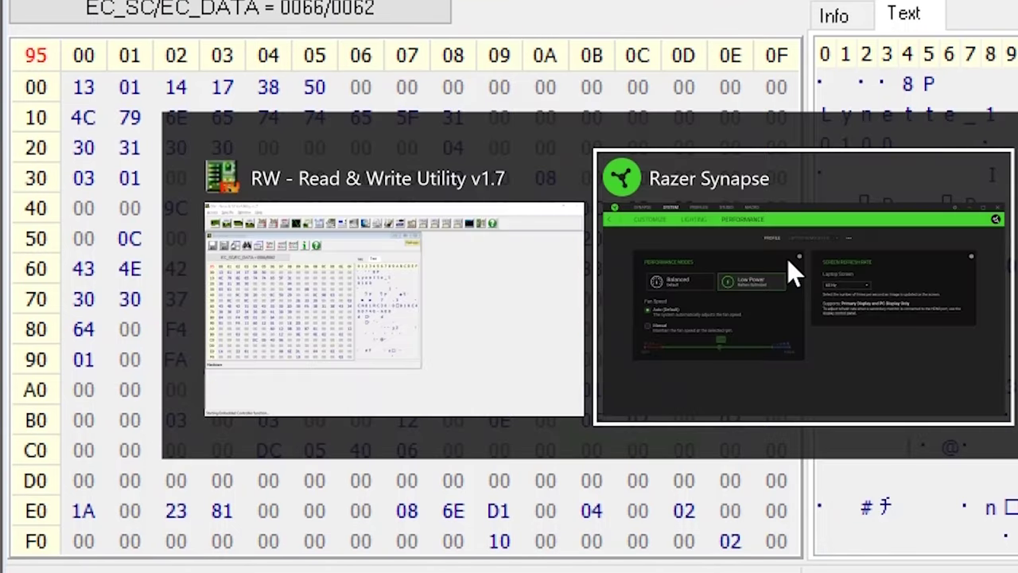
left_click(511, 170)
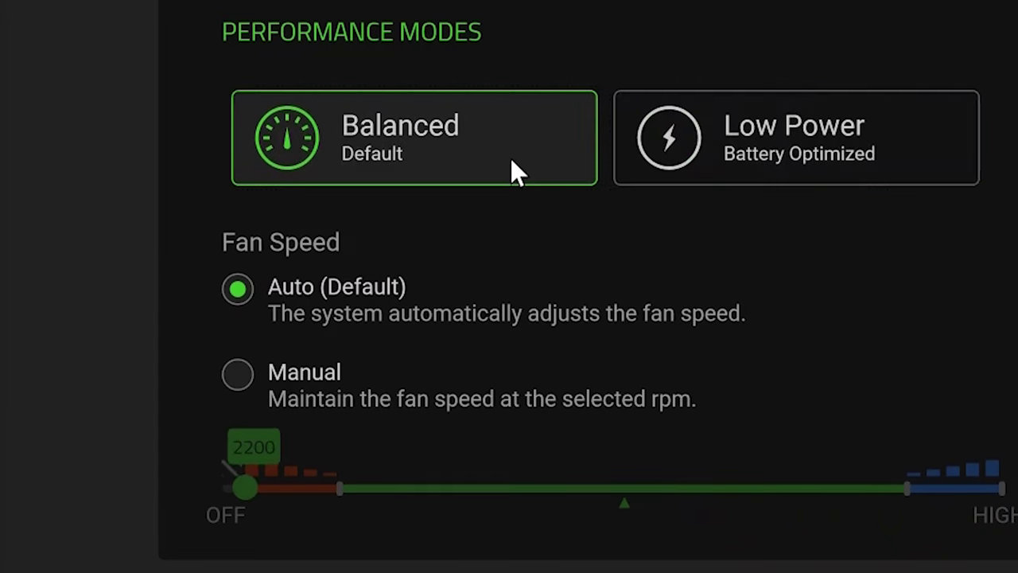